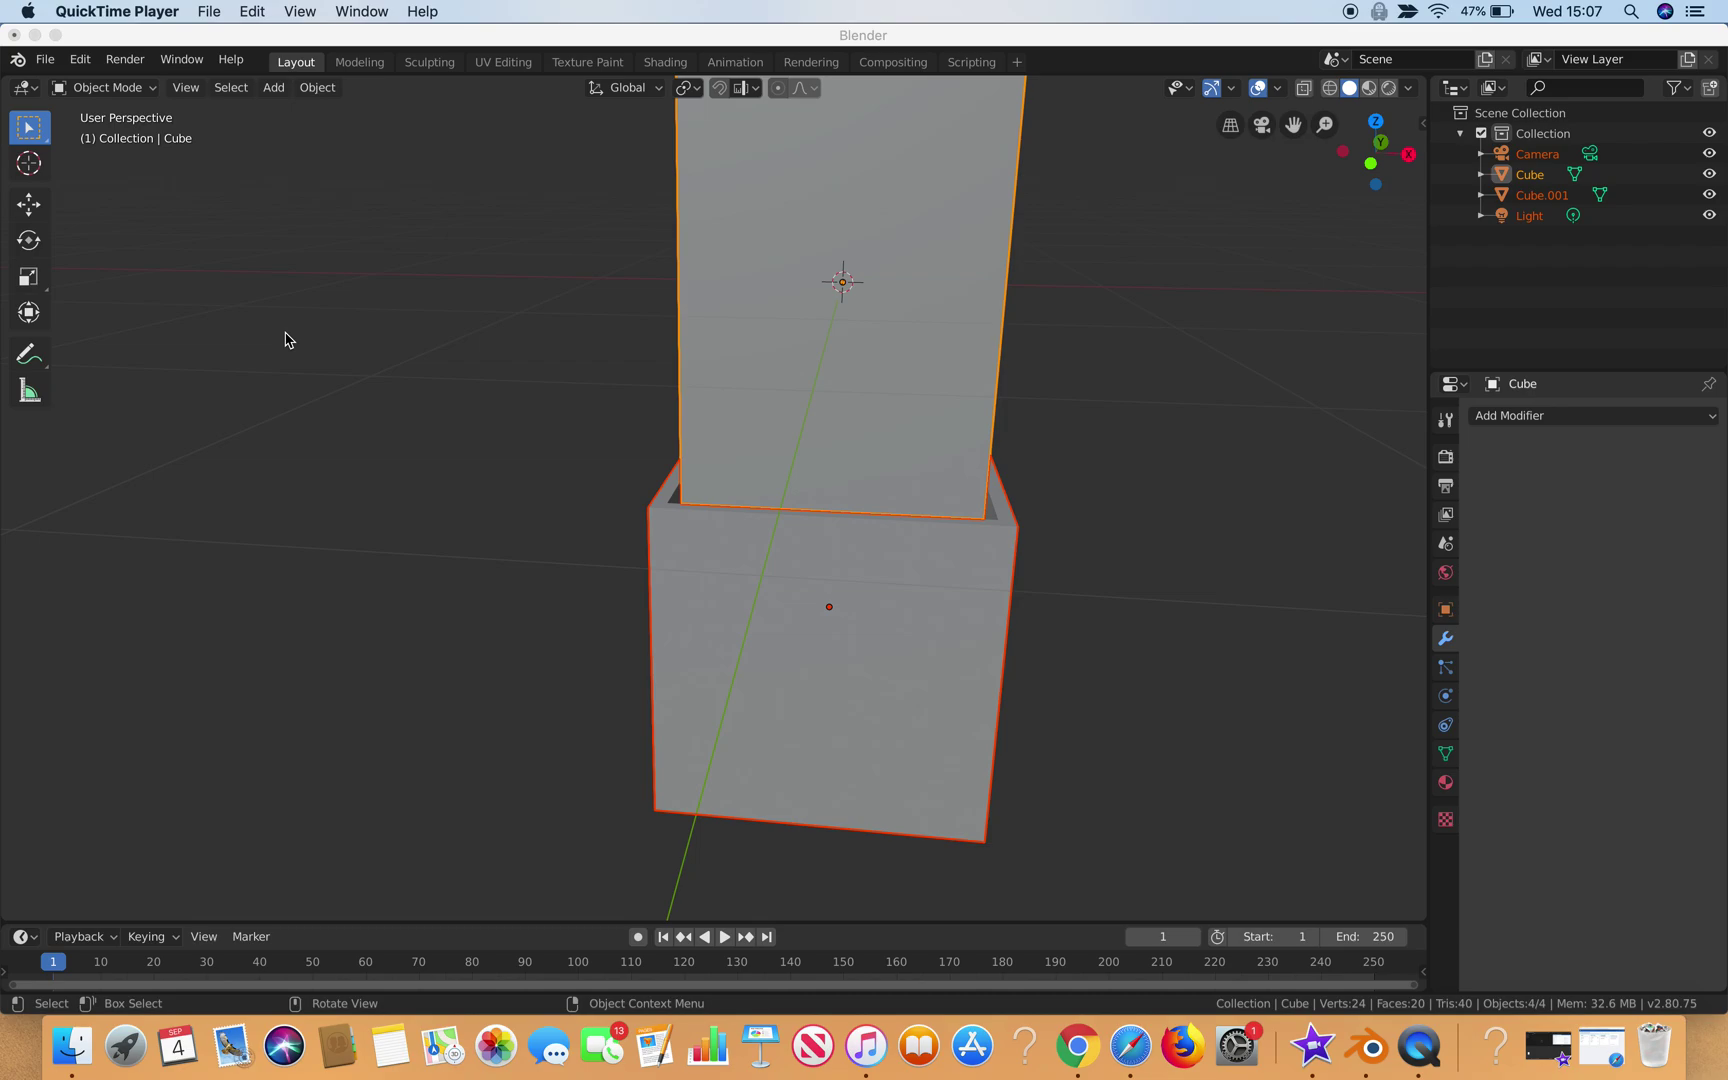
- Deselect all objects and examine the gap between the tall block and the rim of the hollow box below it
click(953, 315)
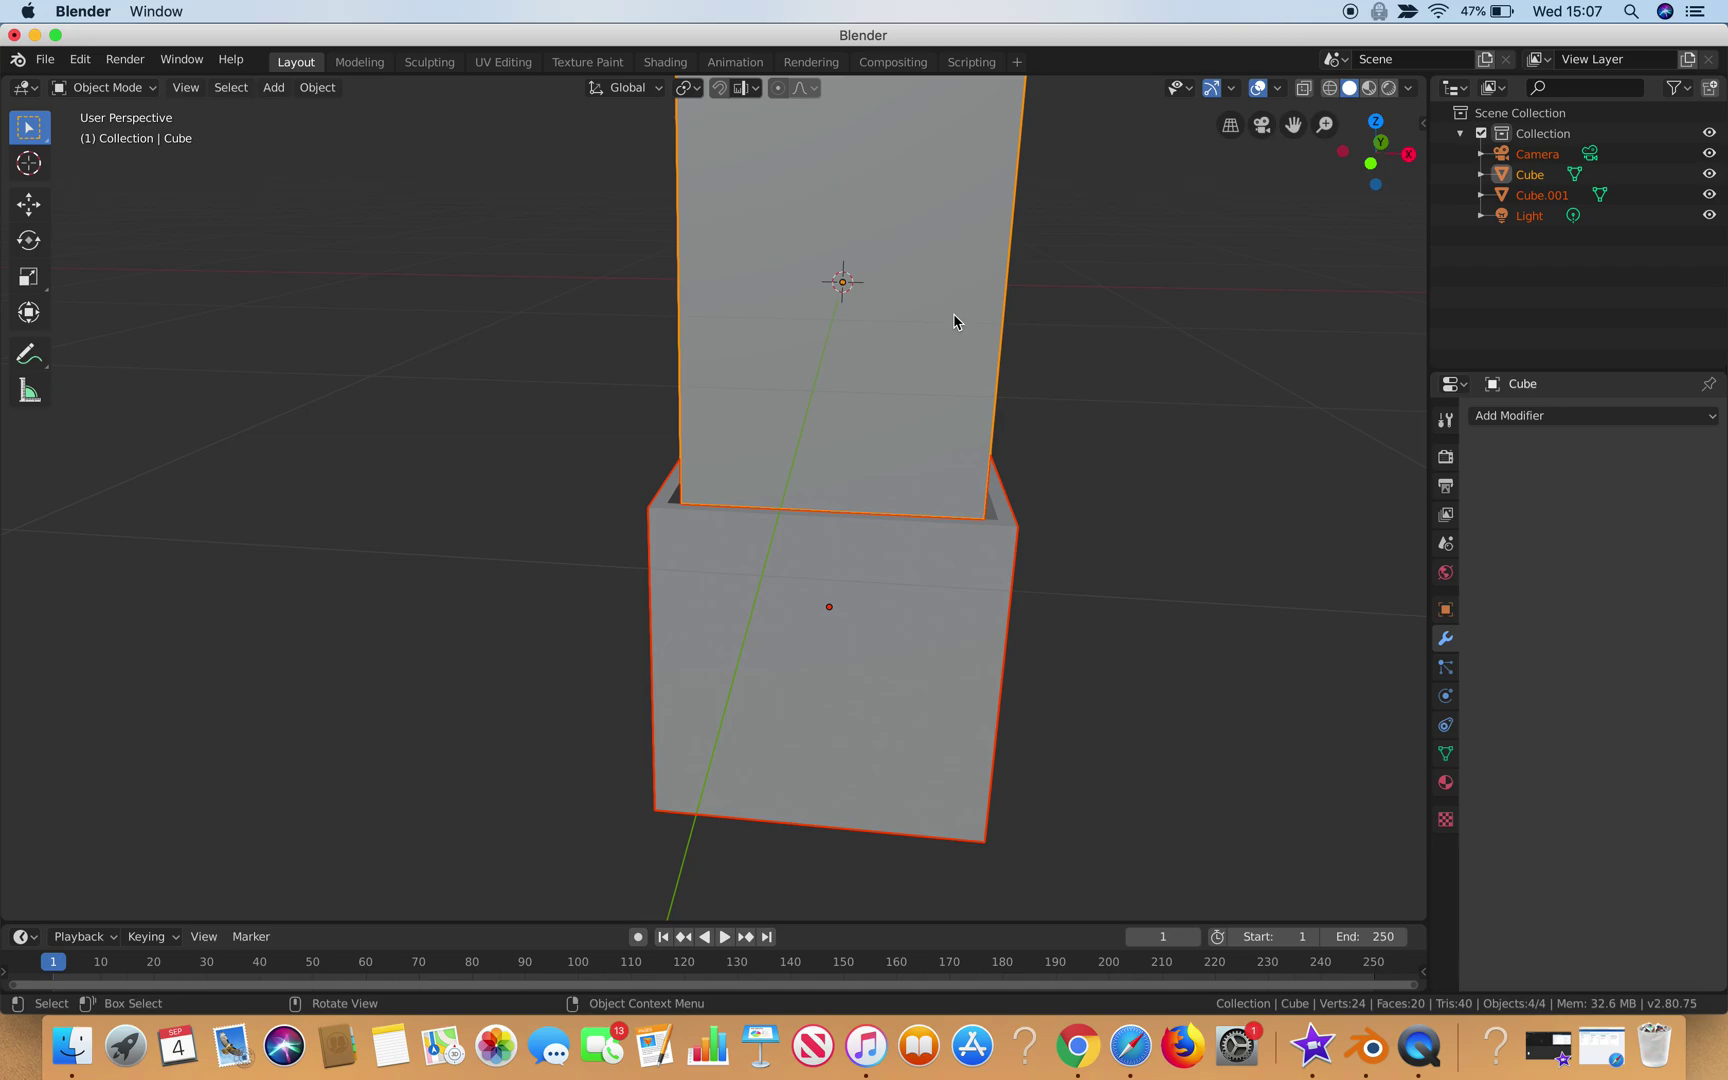
key(alt+a)
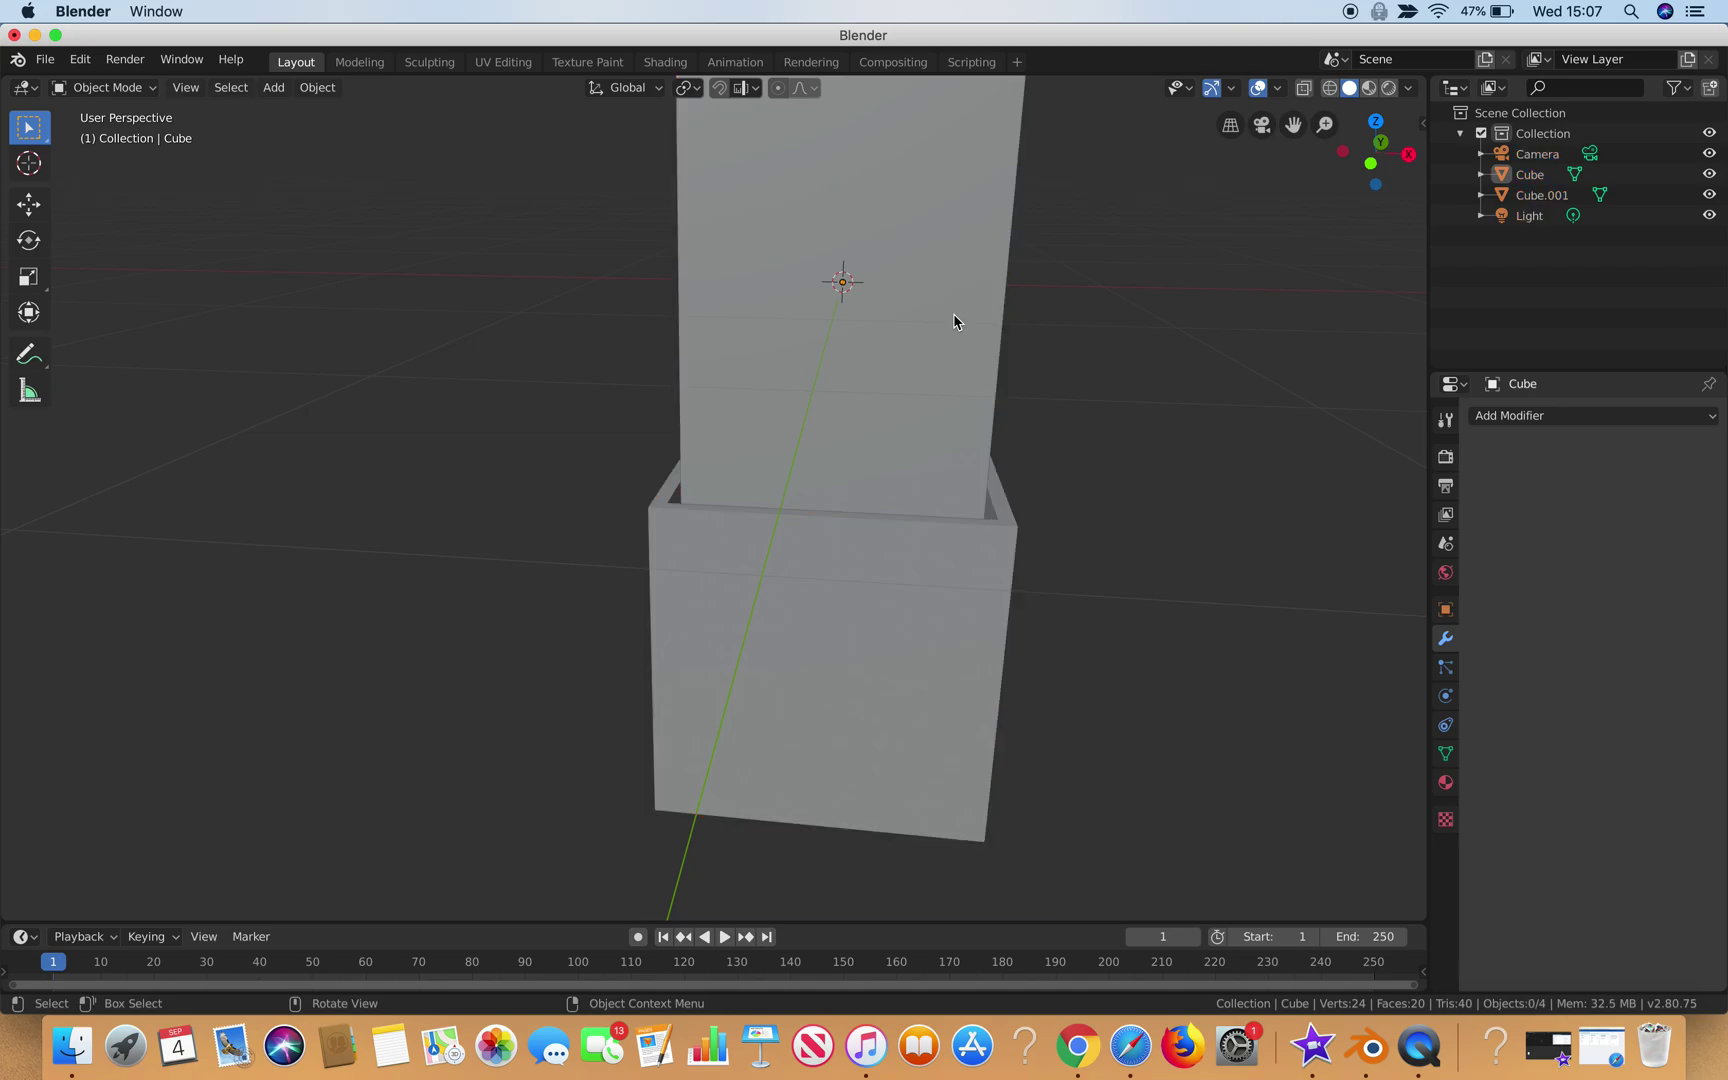
scroll(968, 380, down, 3)
scroll(968, 380, down, 10)
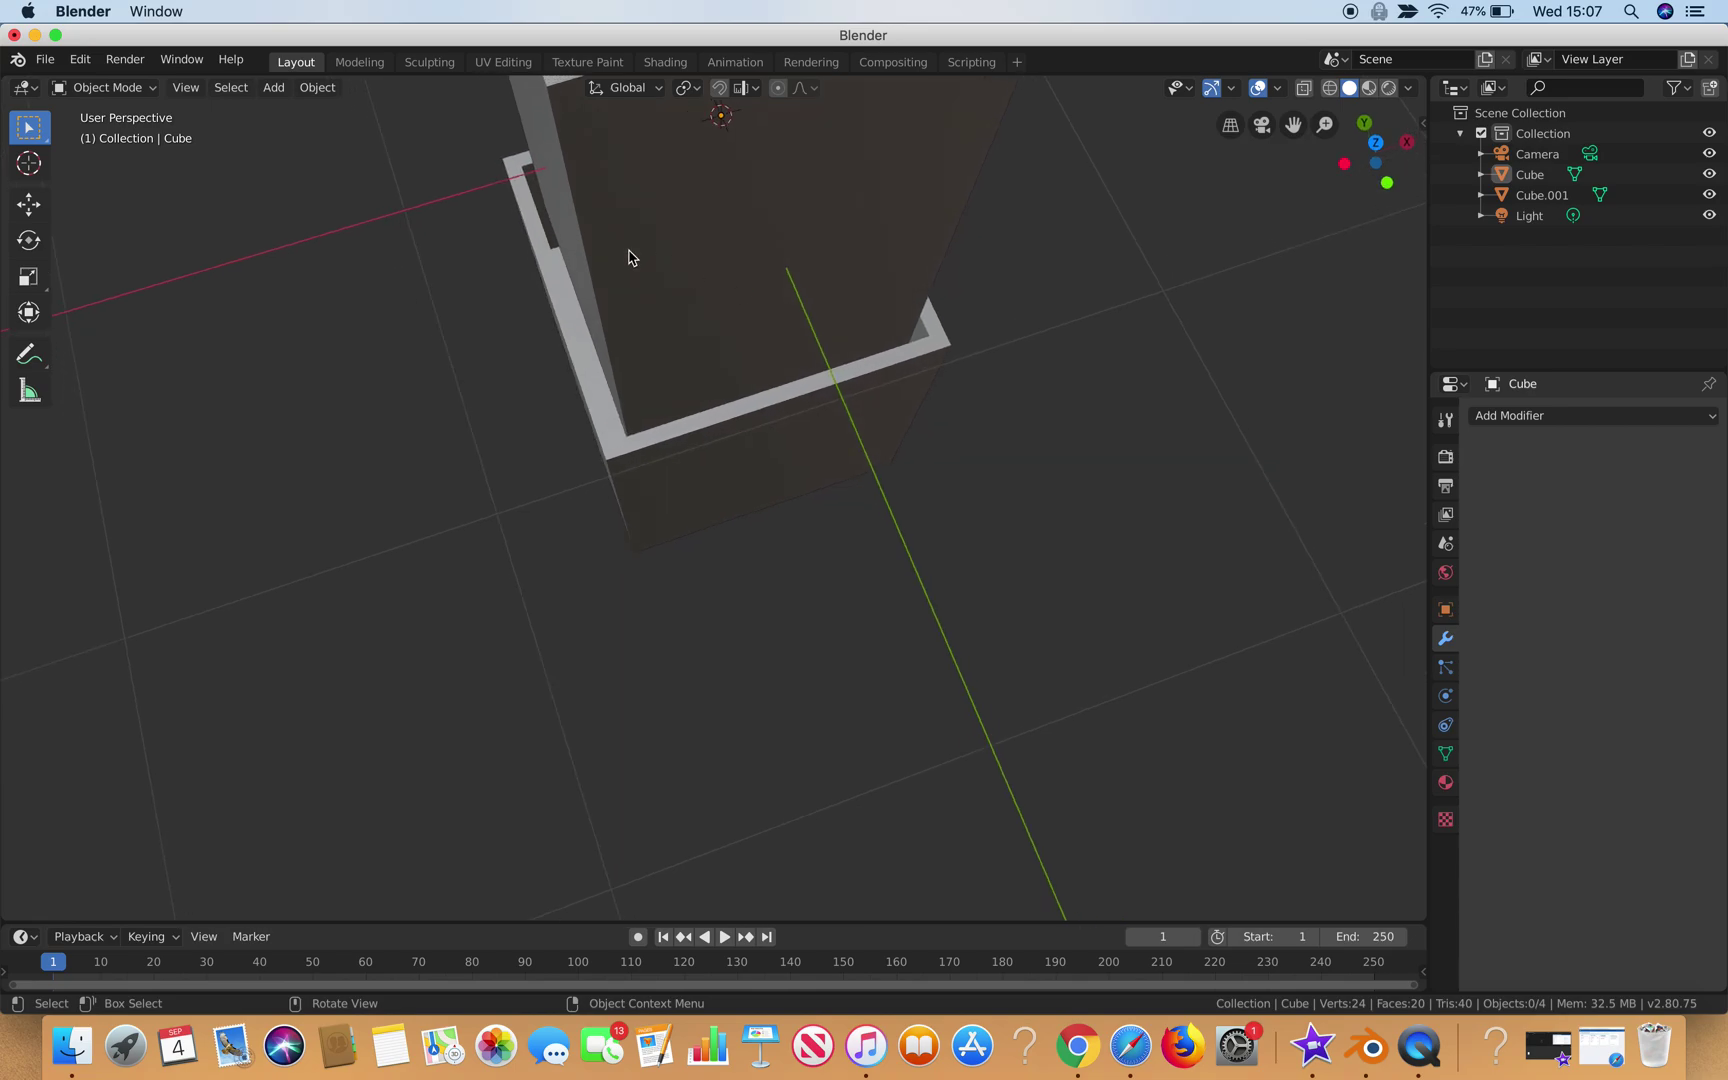
scroll(567, 172, up, 5)
scroll(567, 172, down, 6)
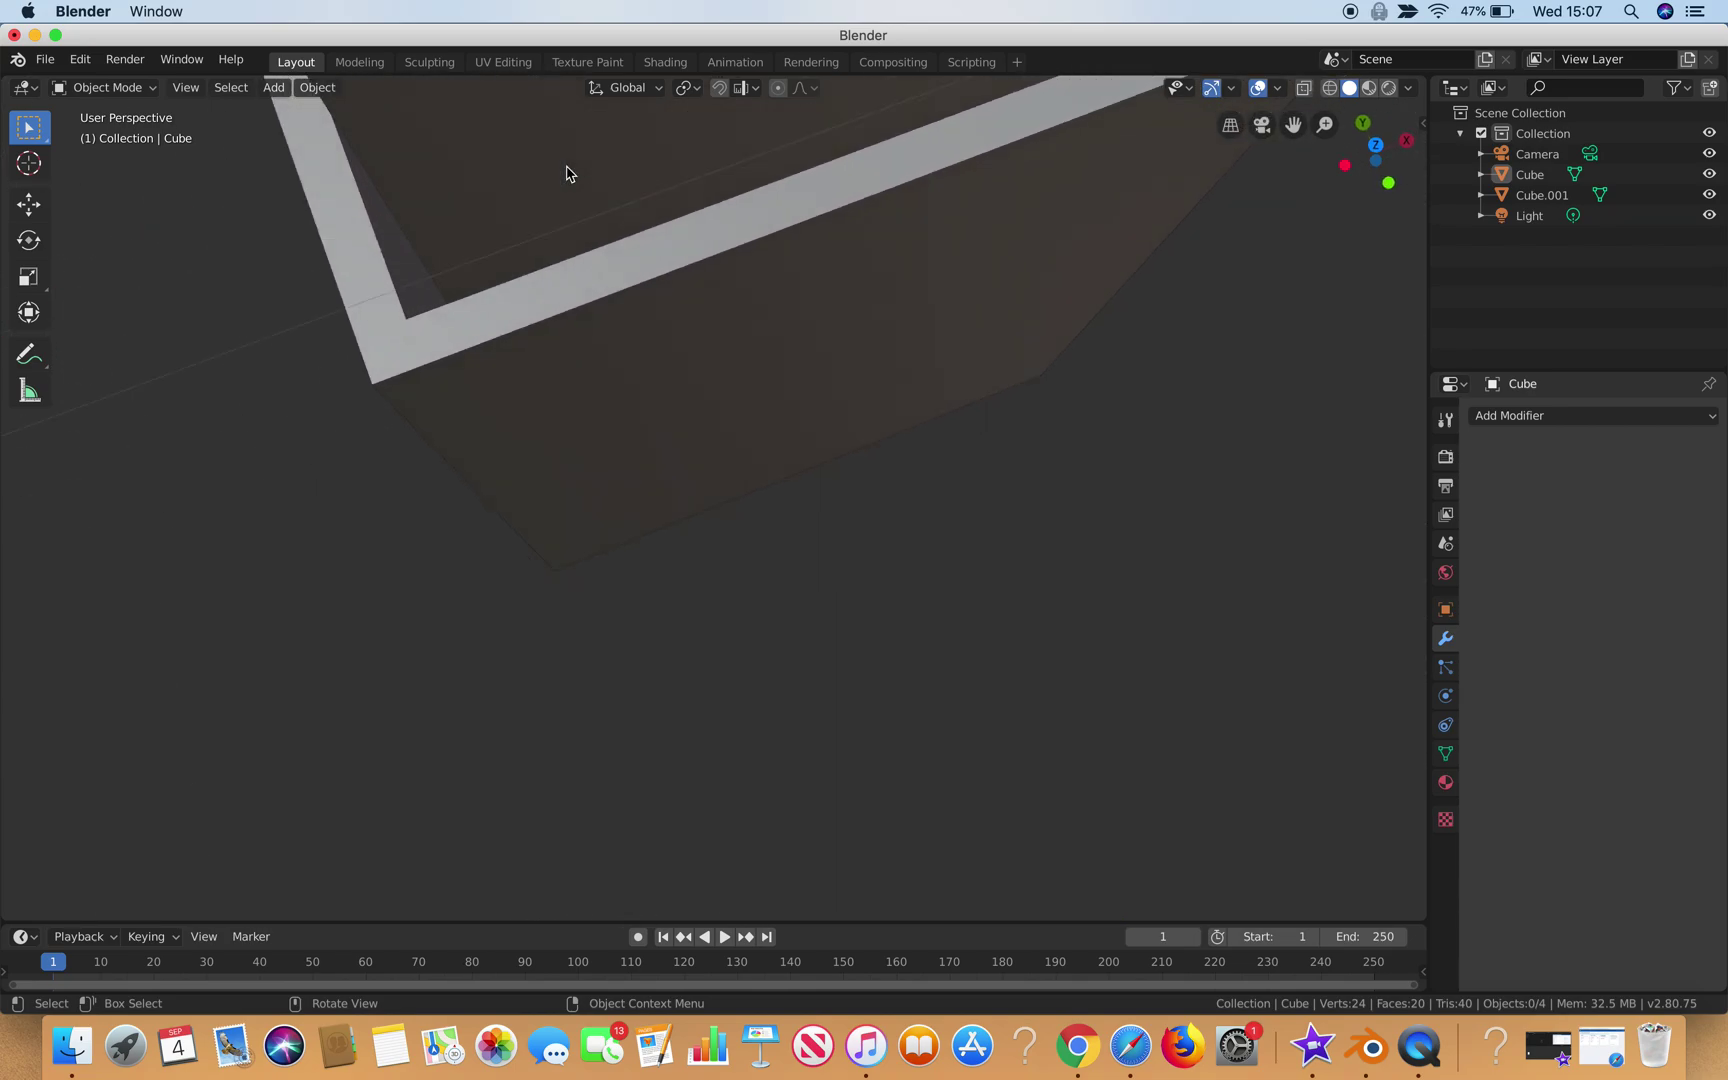
scroll(567, 172, down, 8)
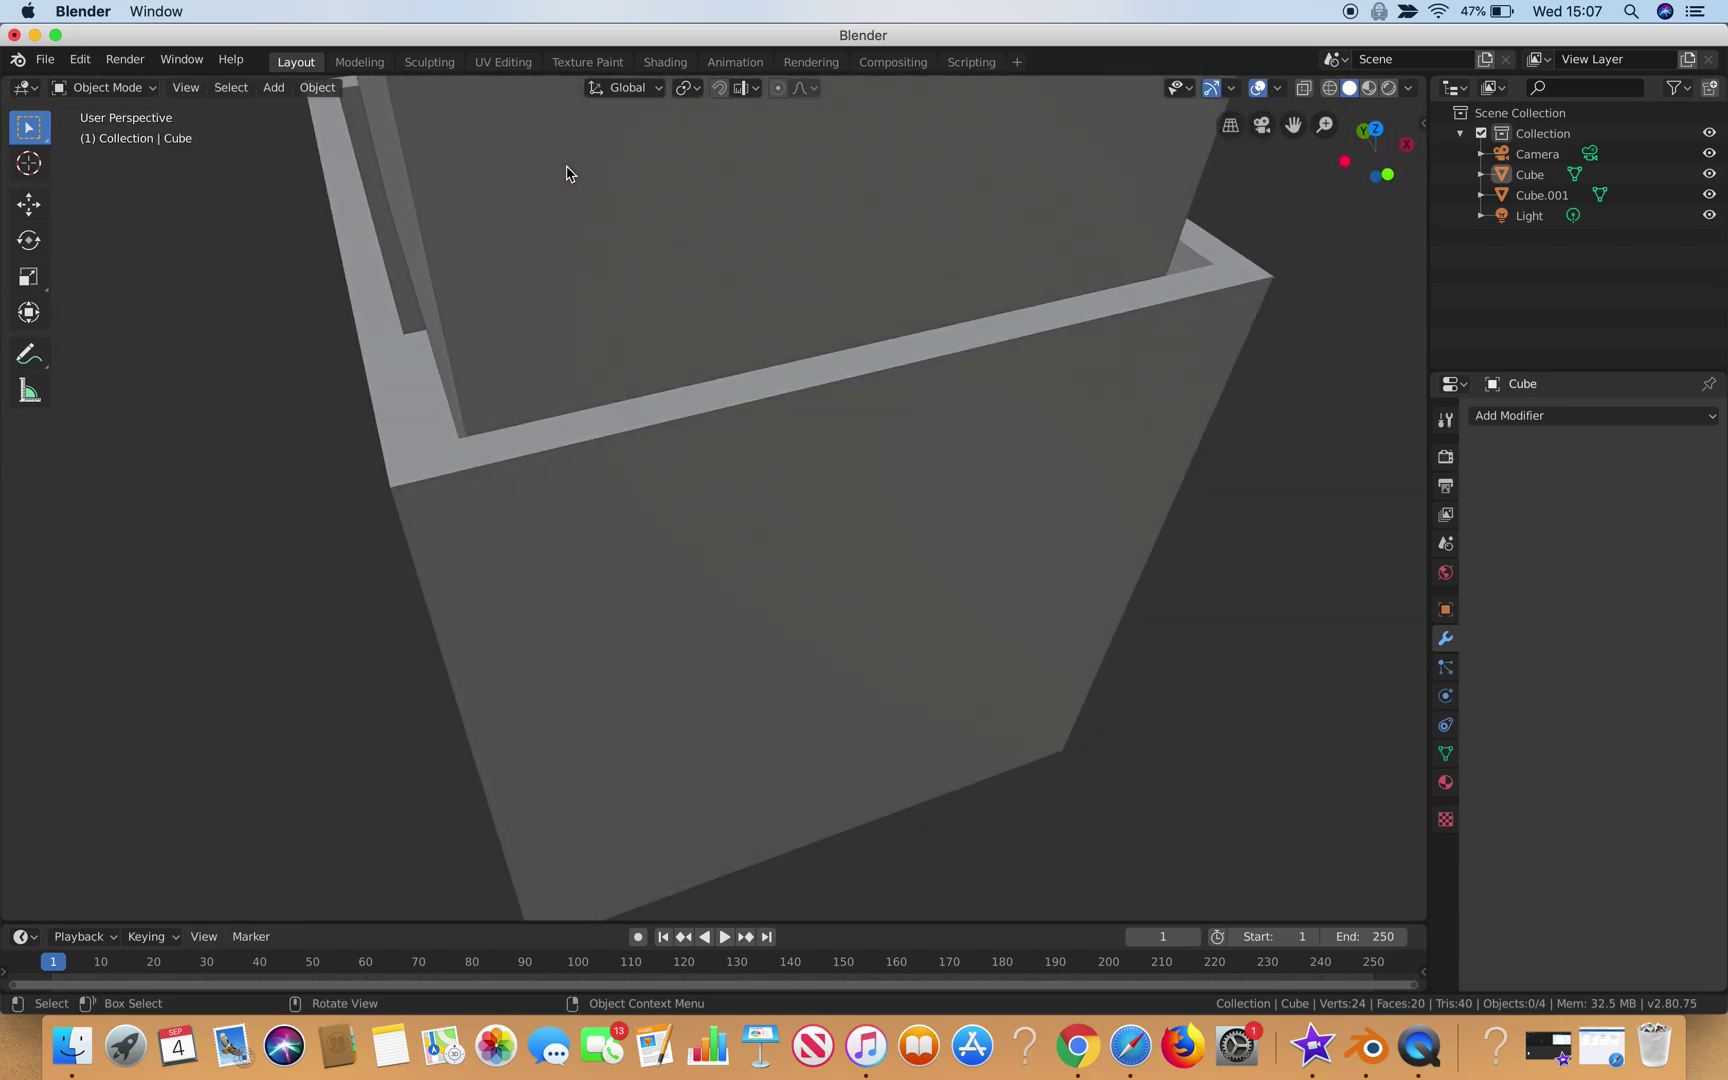
scroll(567, 172, down, 8)
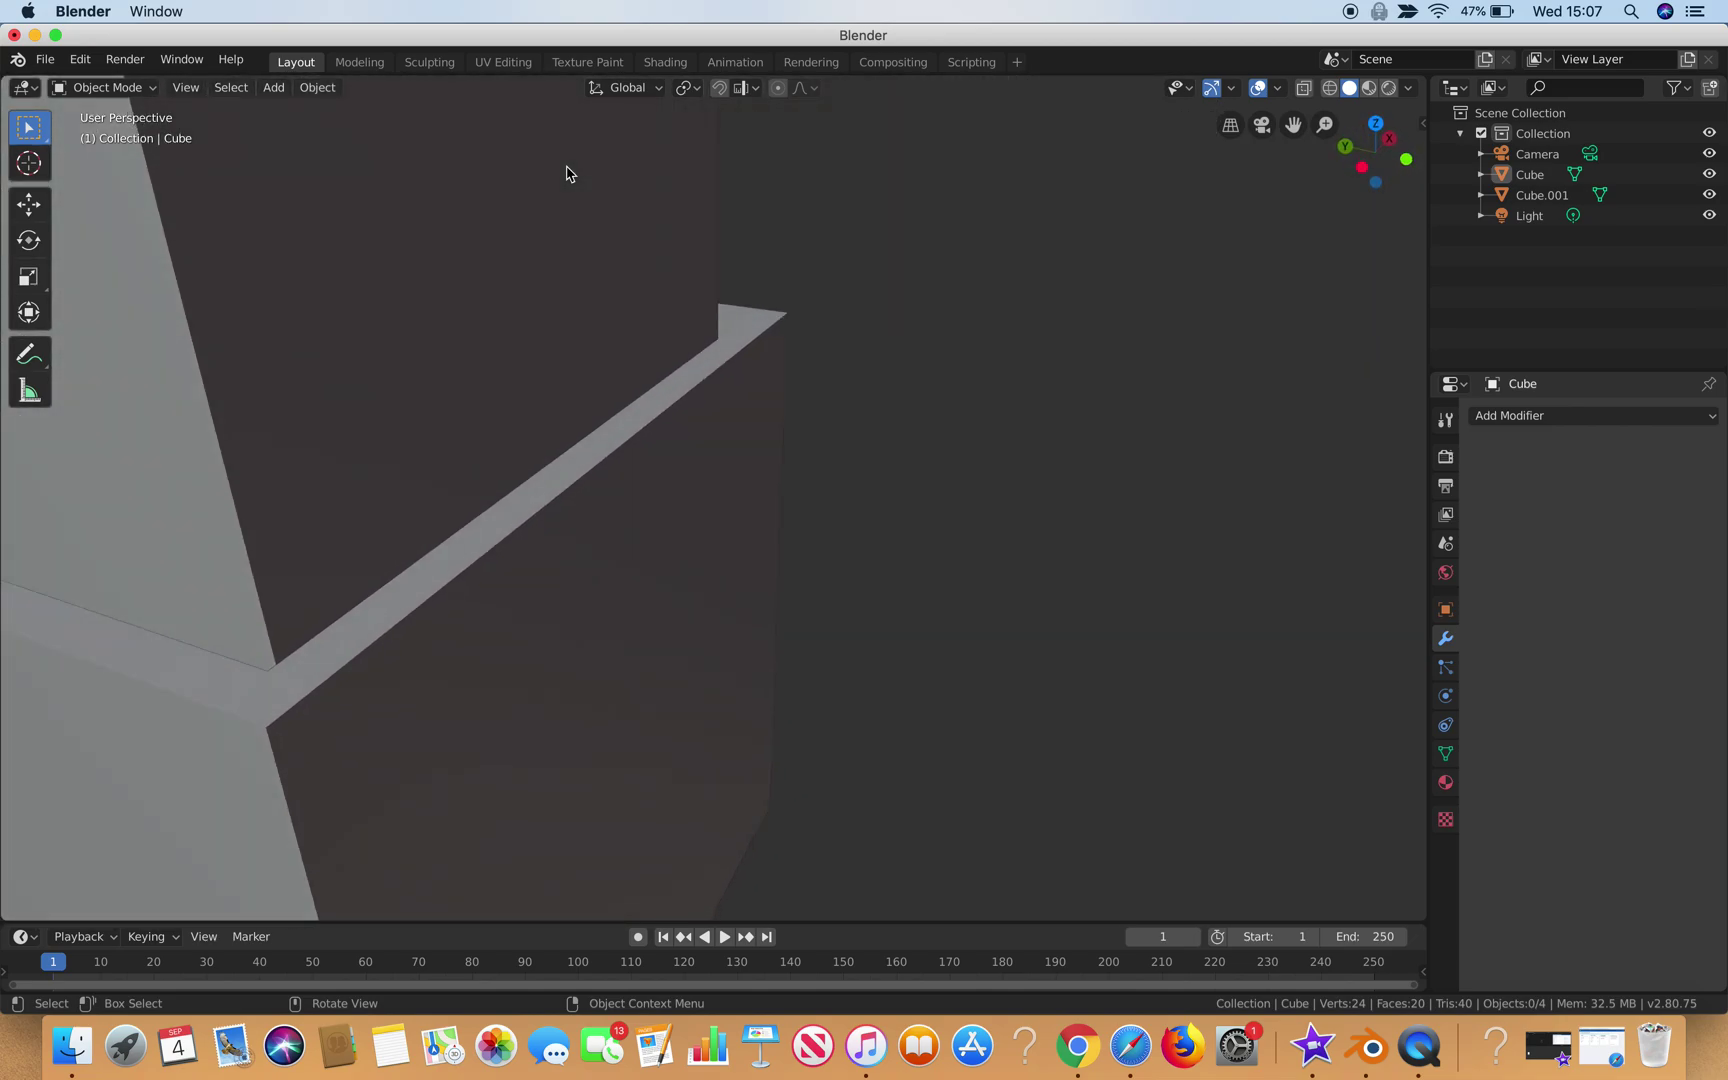
scroll(567, 172, down, 3)
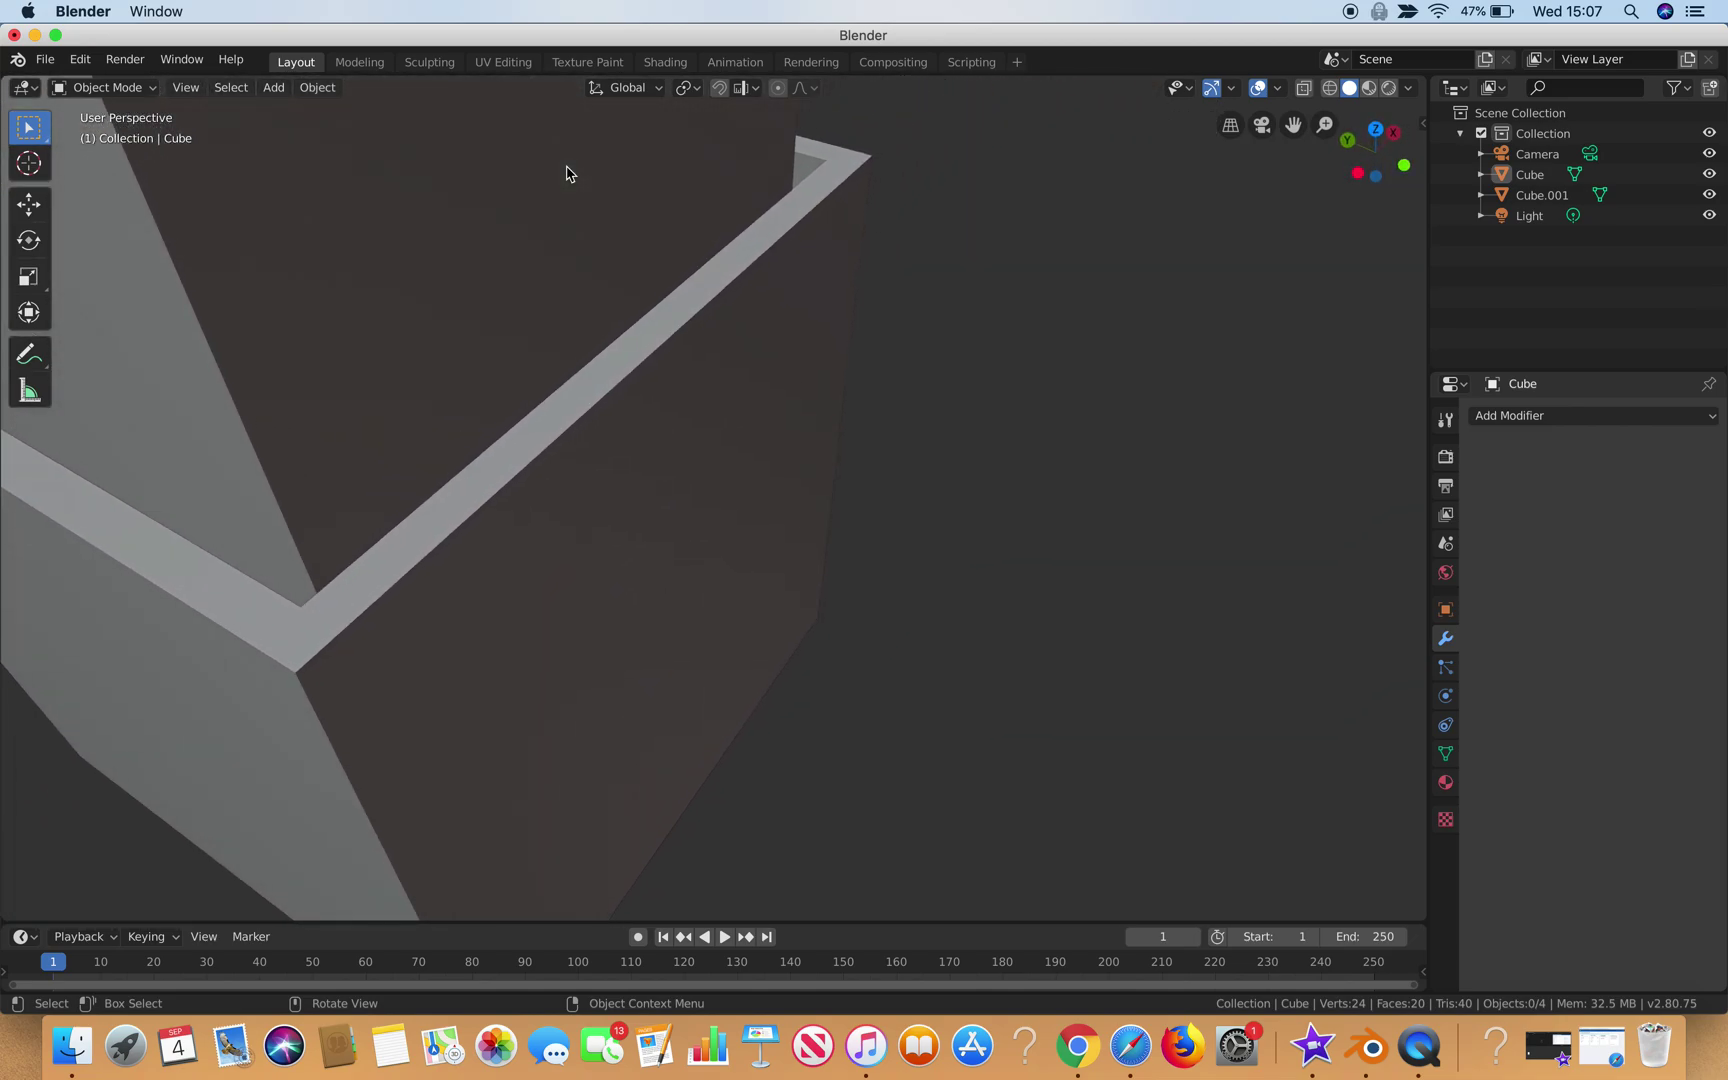
scroll(567, 173, down, 5)
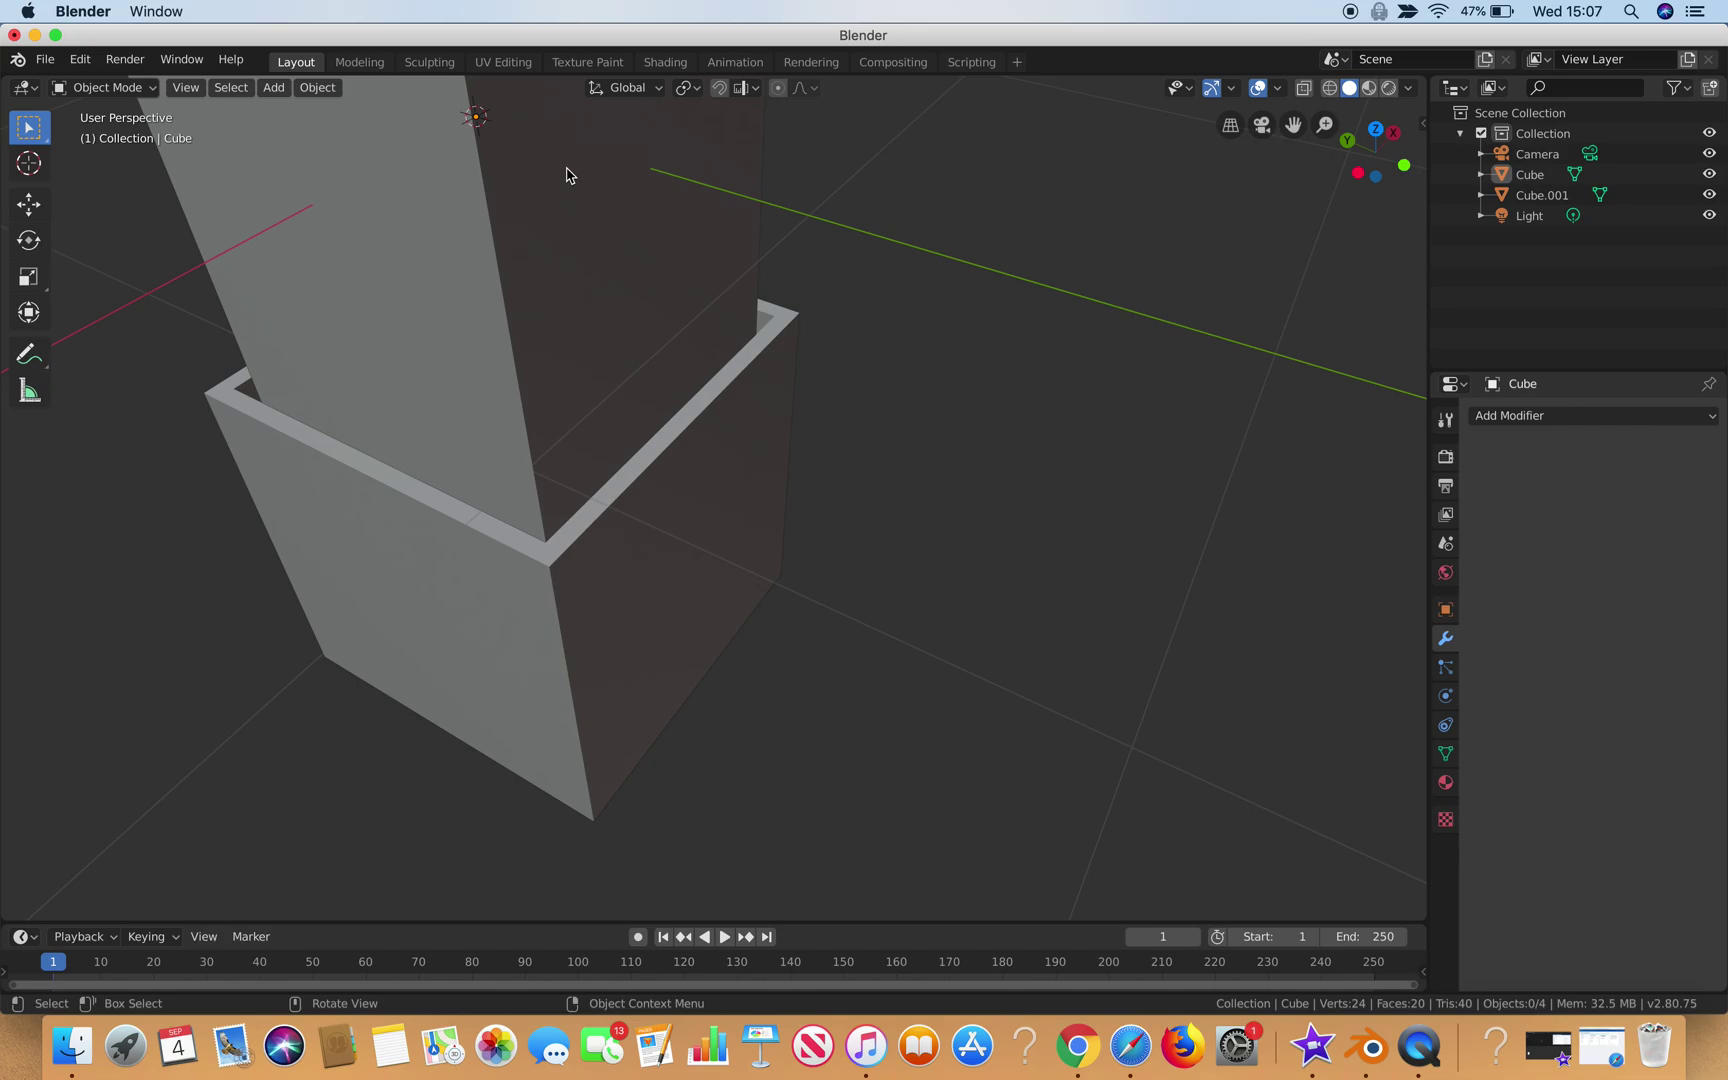
middle_drag(433, 328, 428, 327)
key(alt+z)
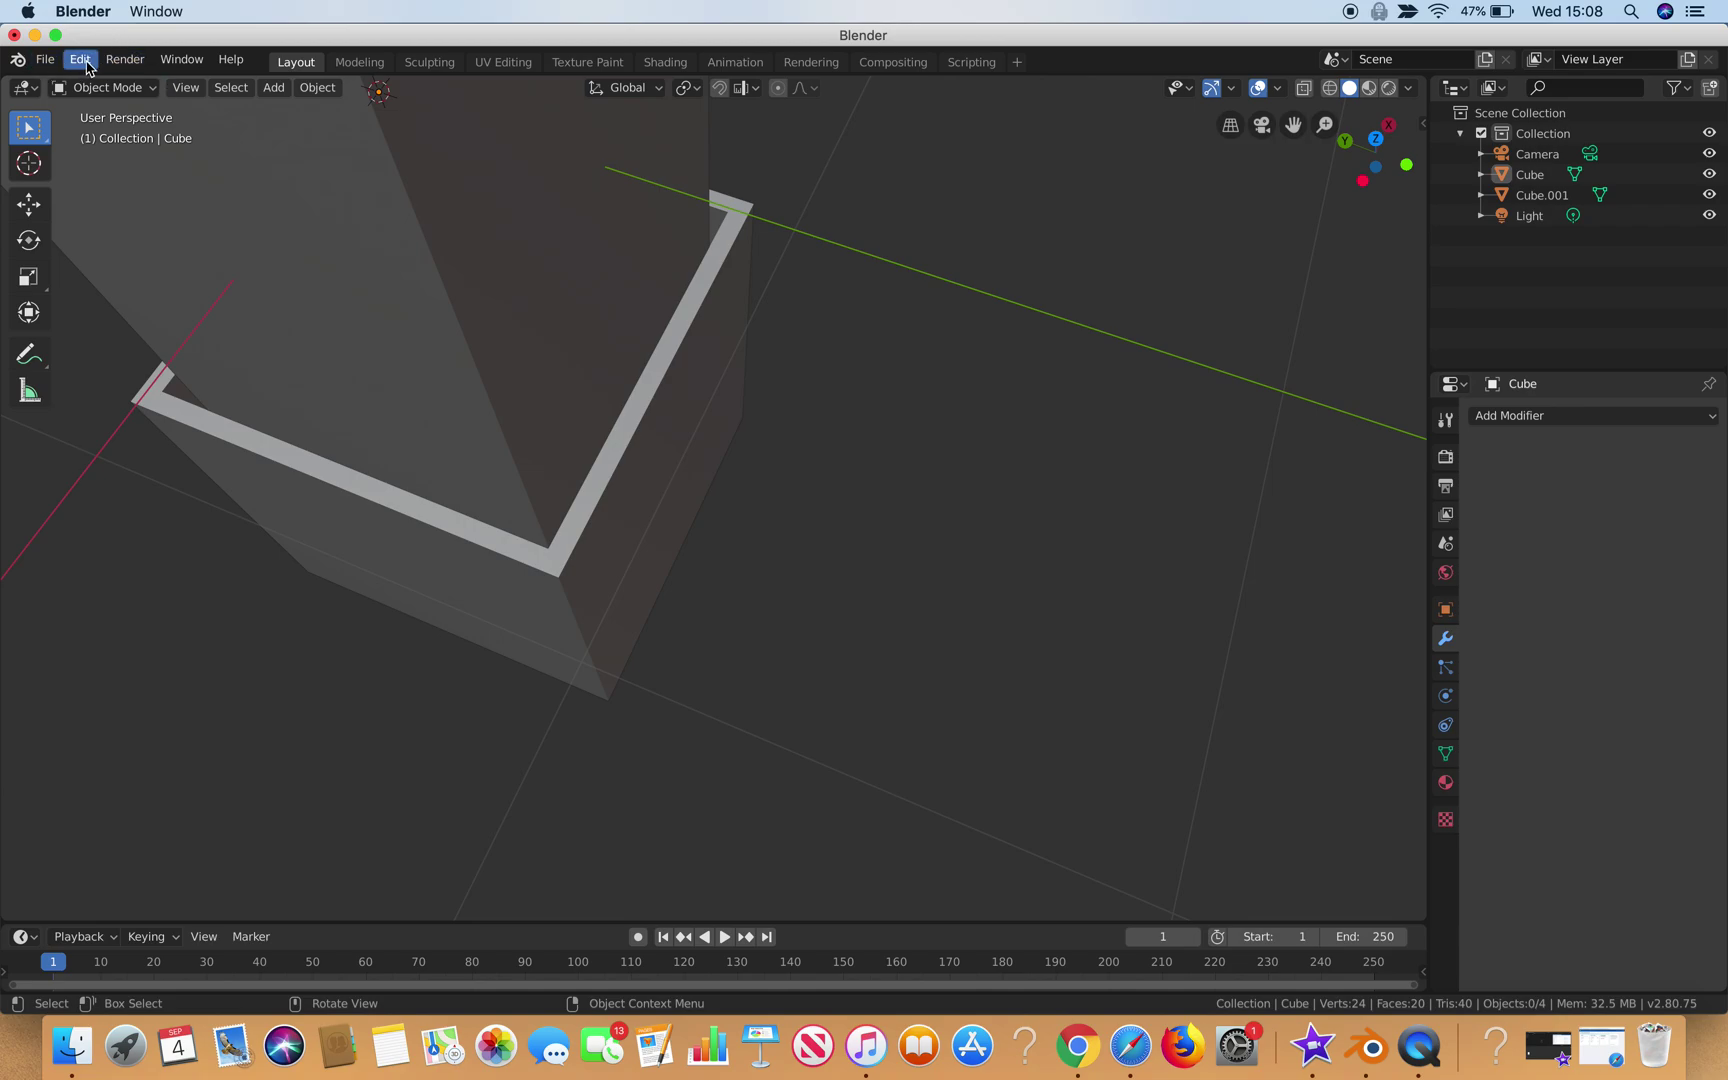
- Set the viewpoint to Front and display the objects in wireframe shading
click(191, 89)
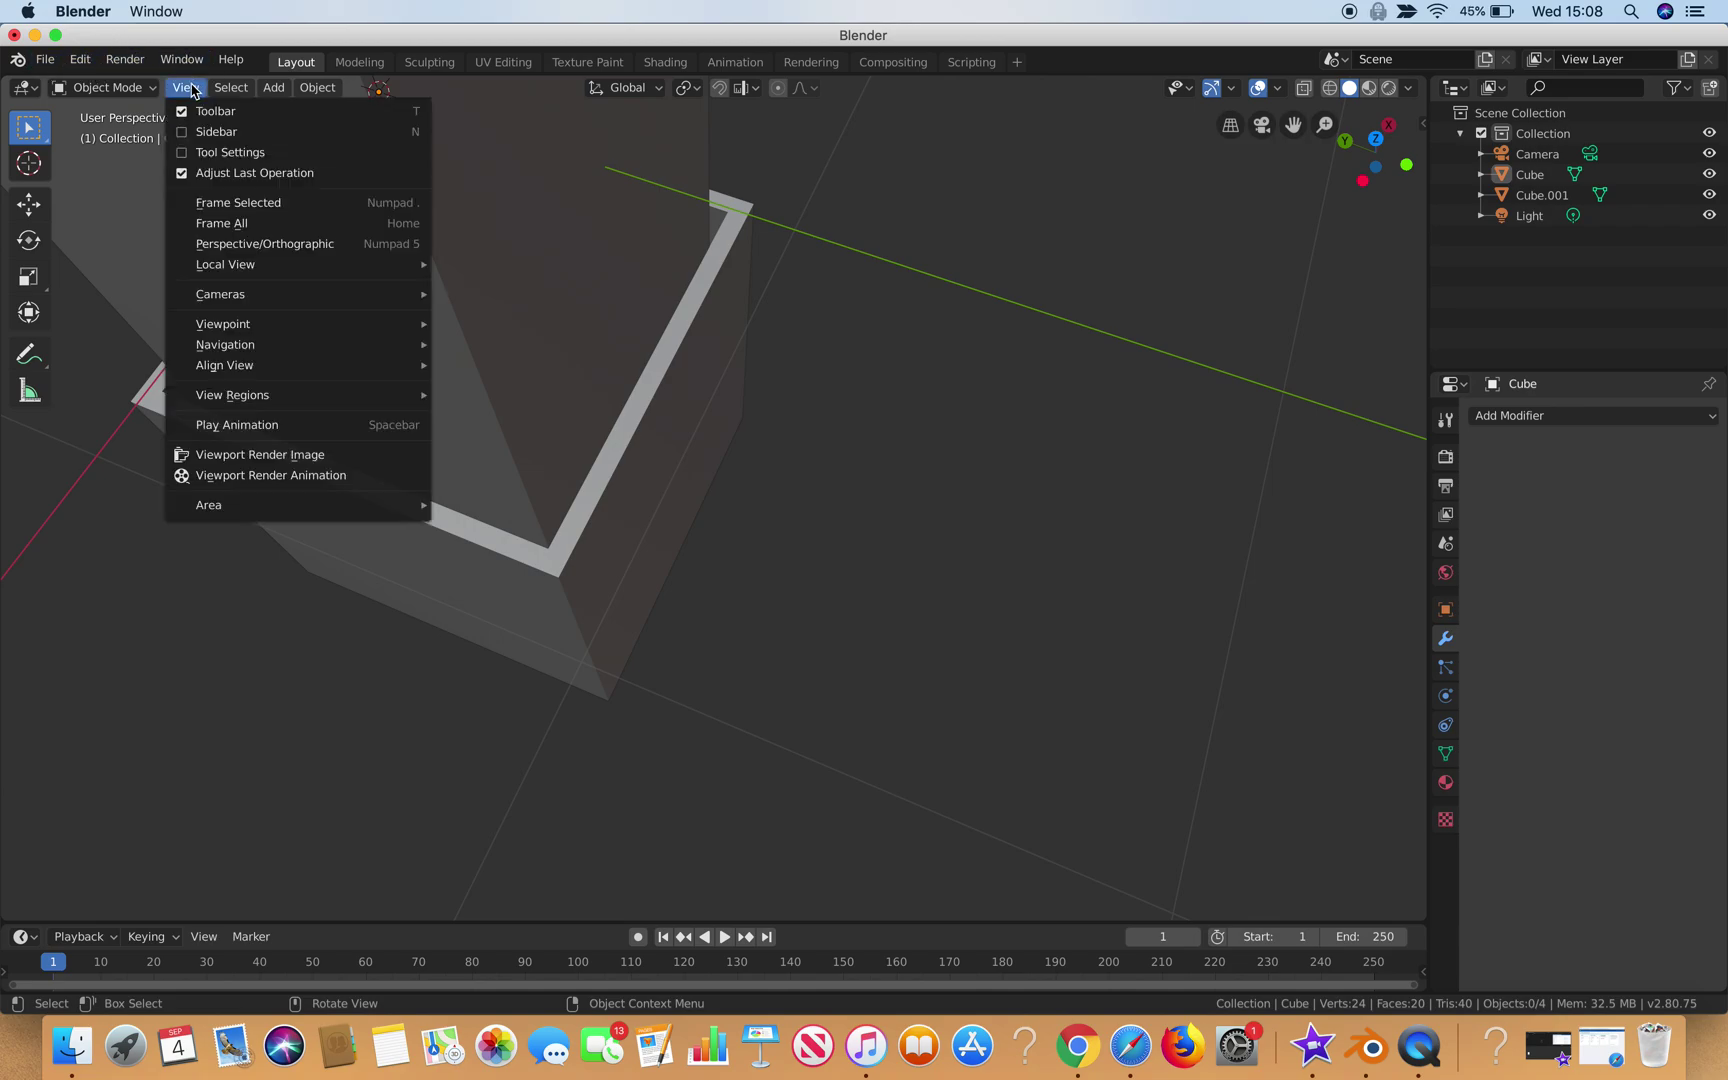
mouse_move(241, 368)
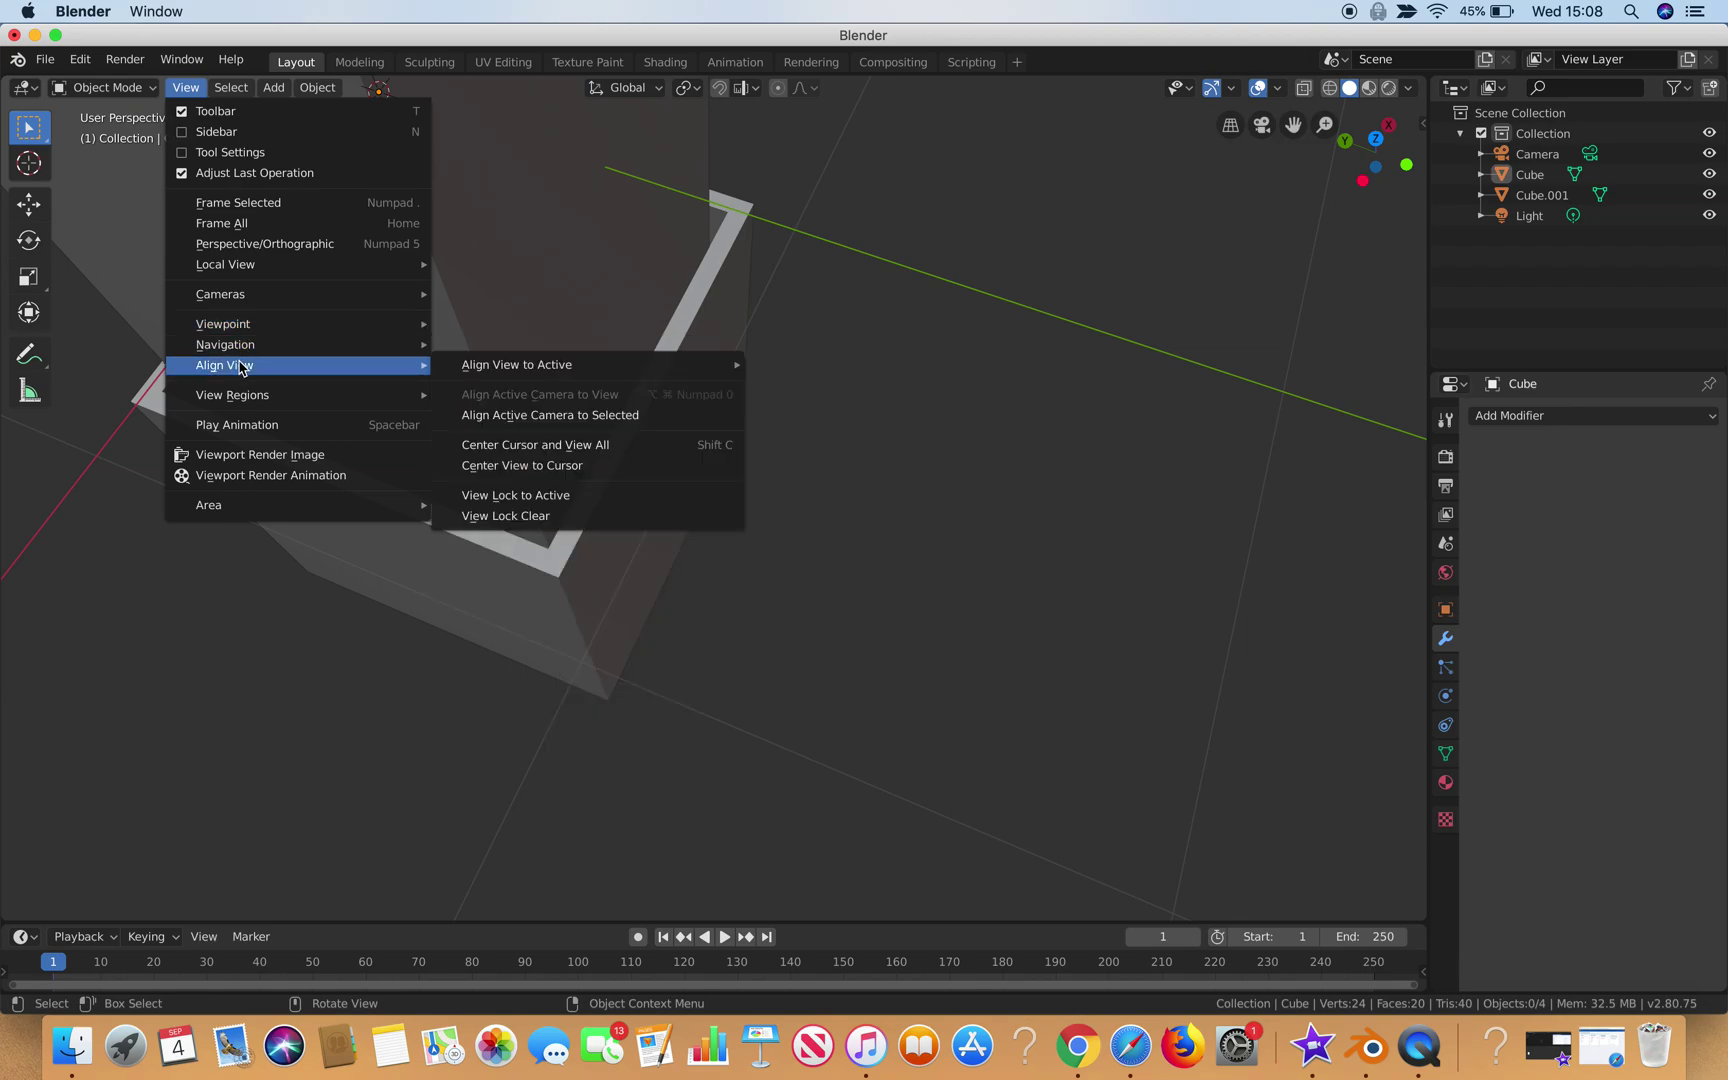
mouse_move(243, 324)
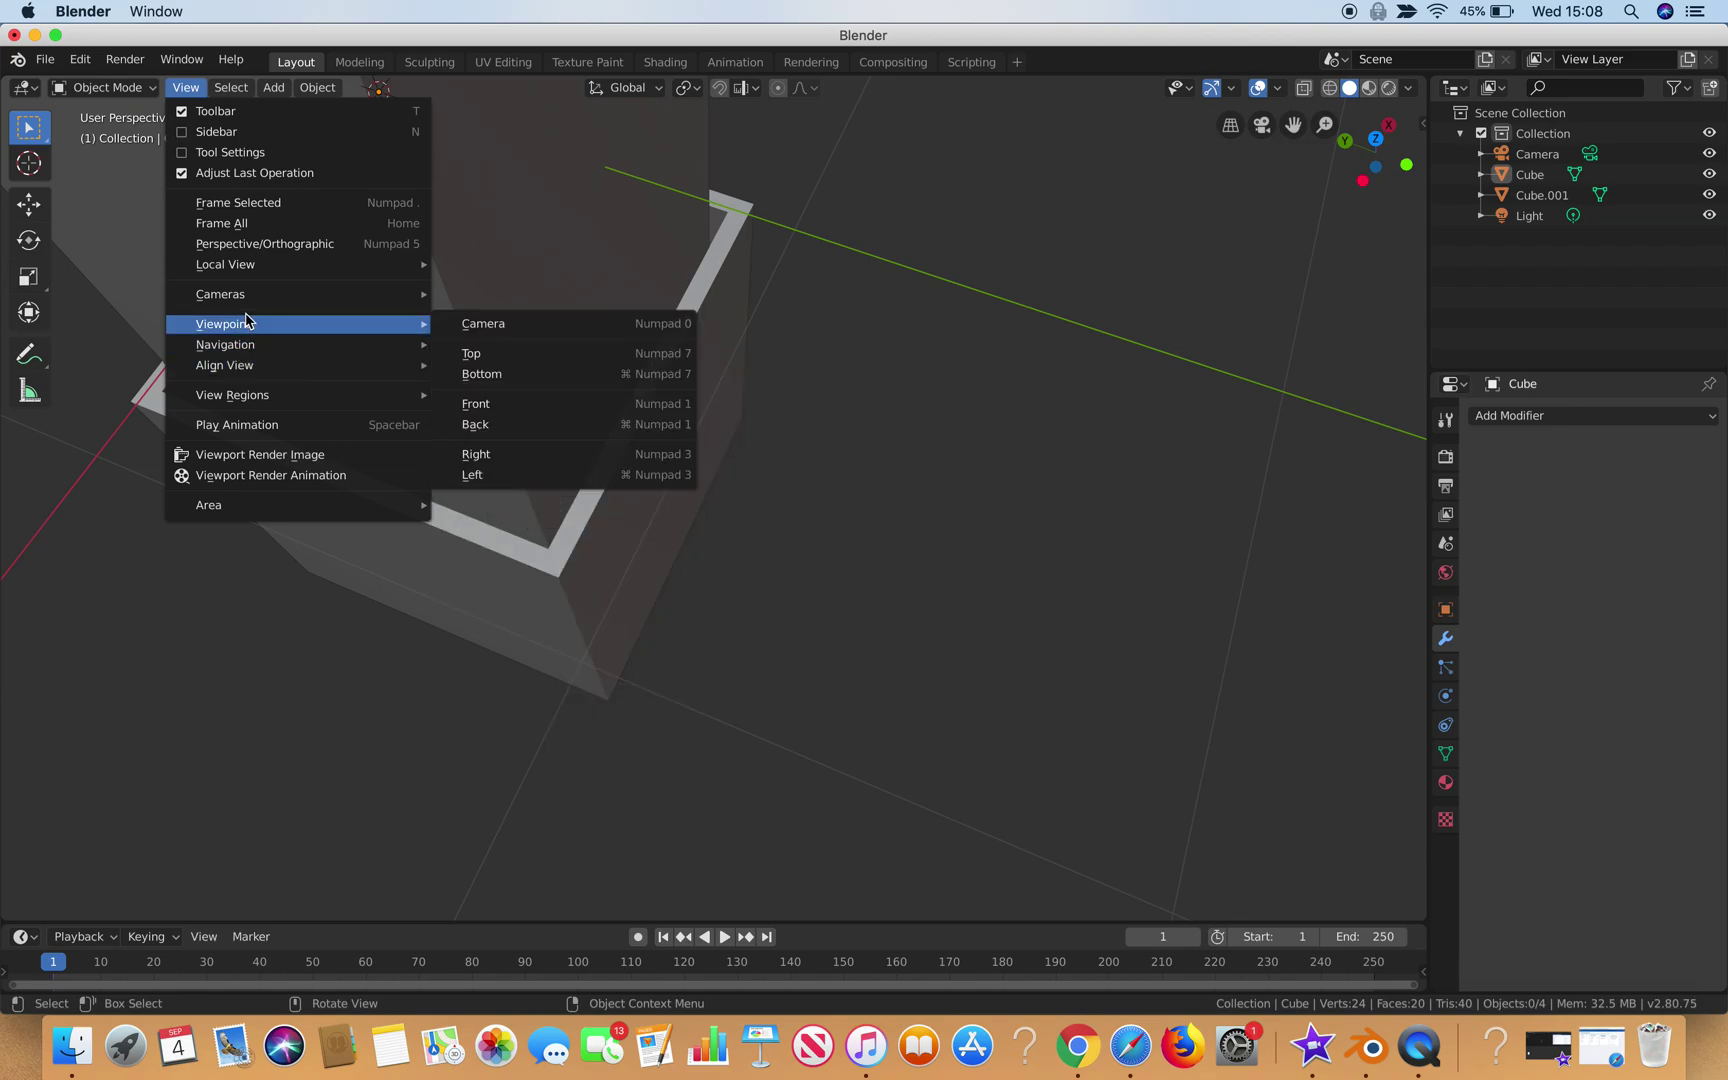
click(510, 404)
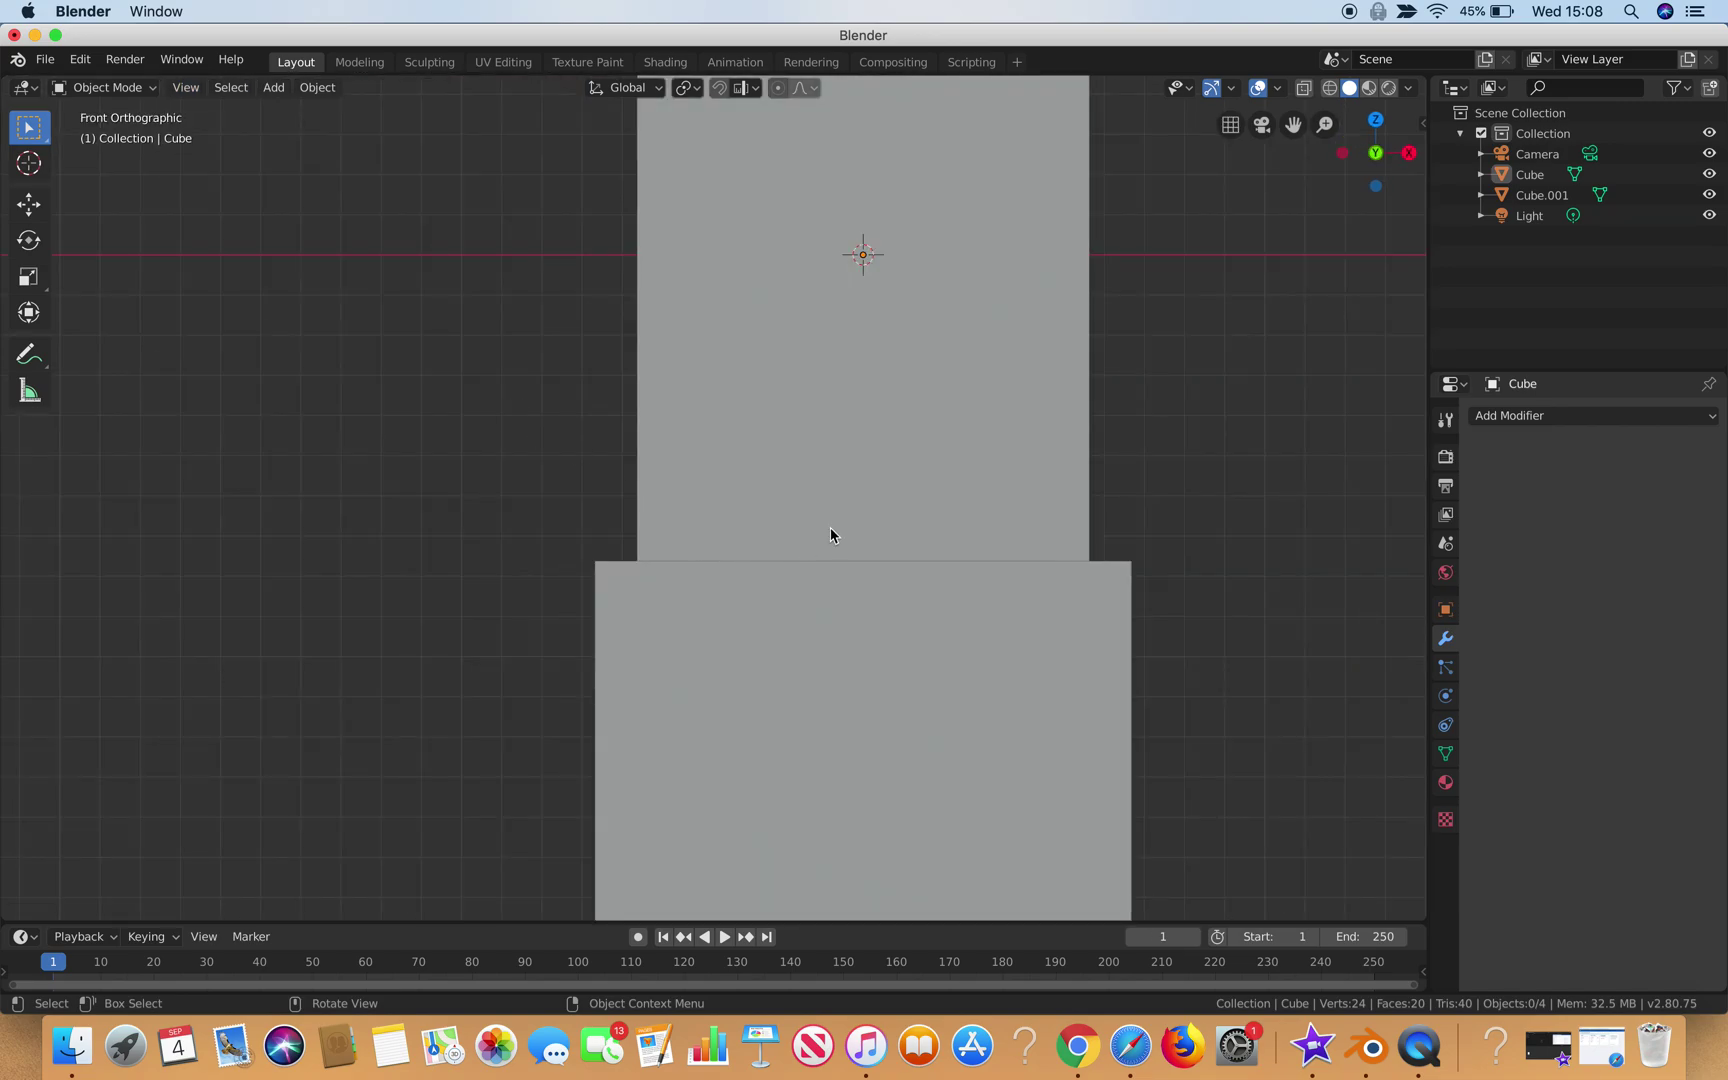
key(z)
click(668, 535)
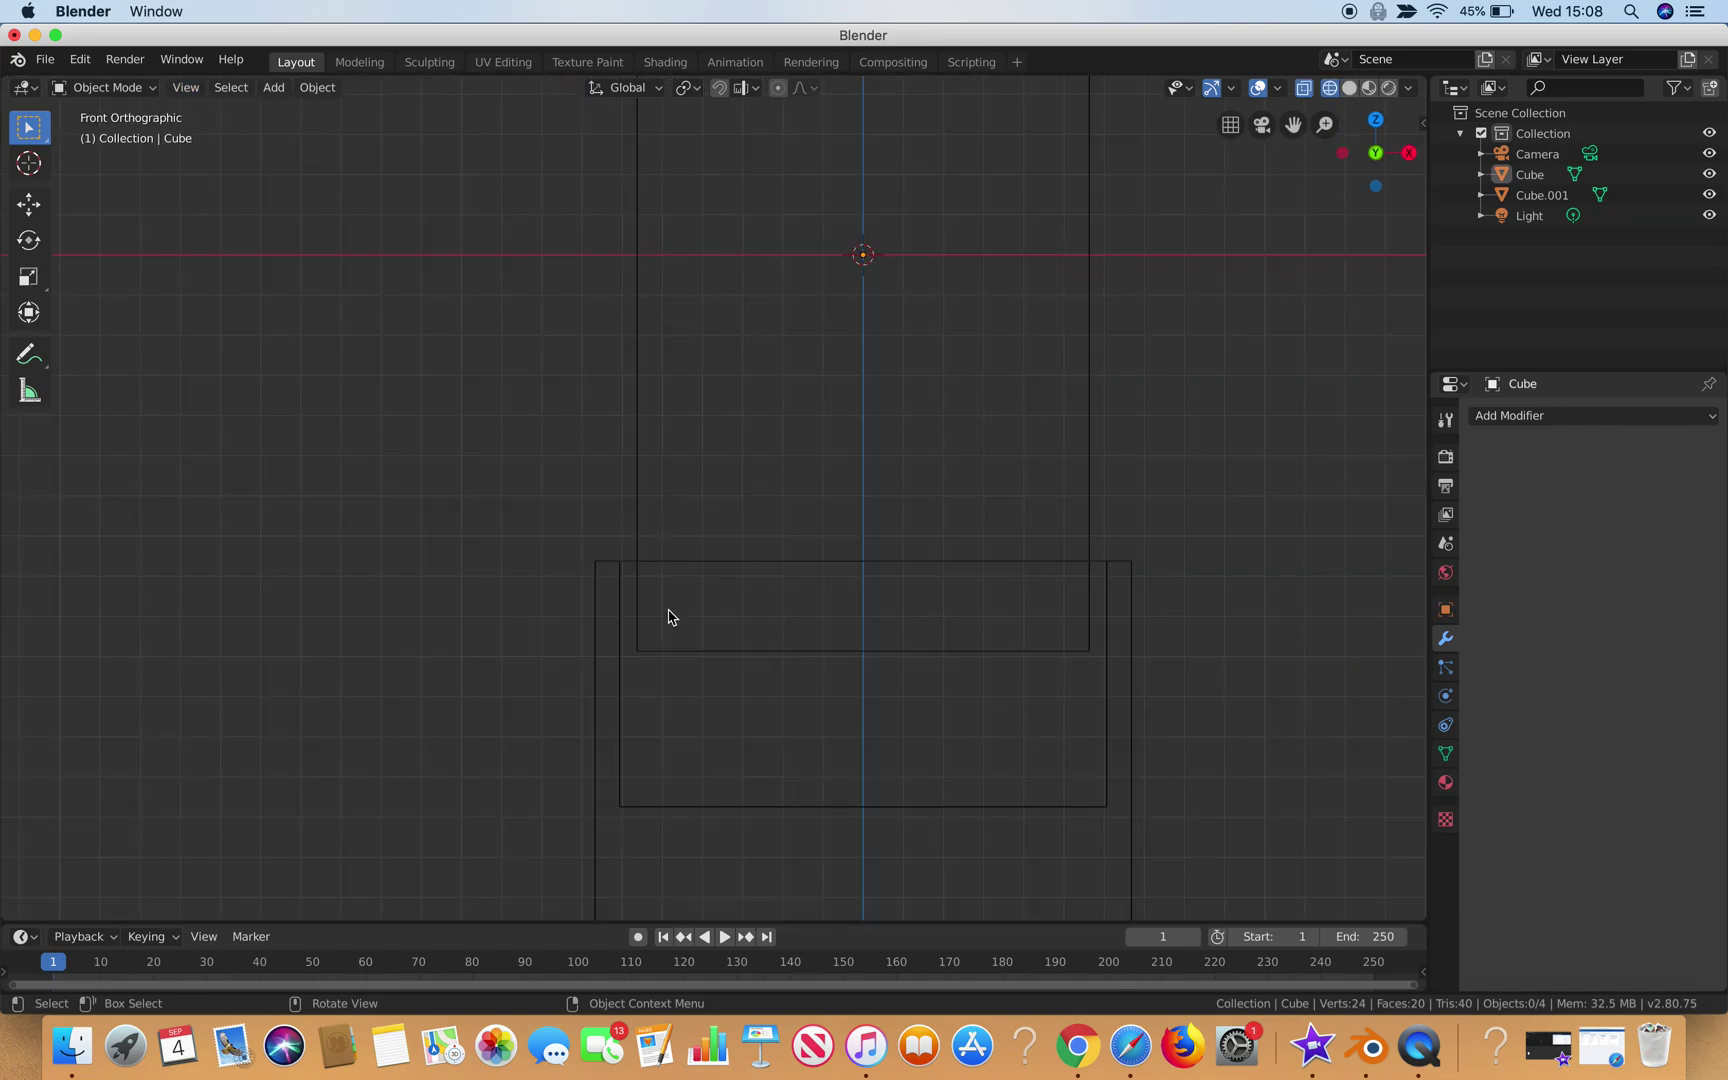
- Compare the outlines of the tall block and the hollow box by selecting each, and return to solid shading
click(668, 648)
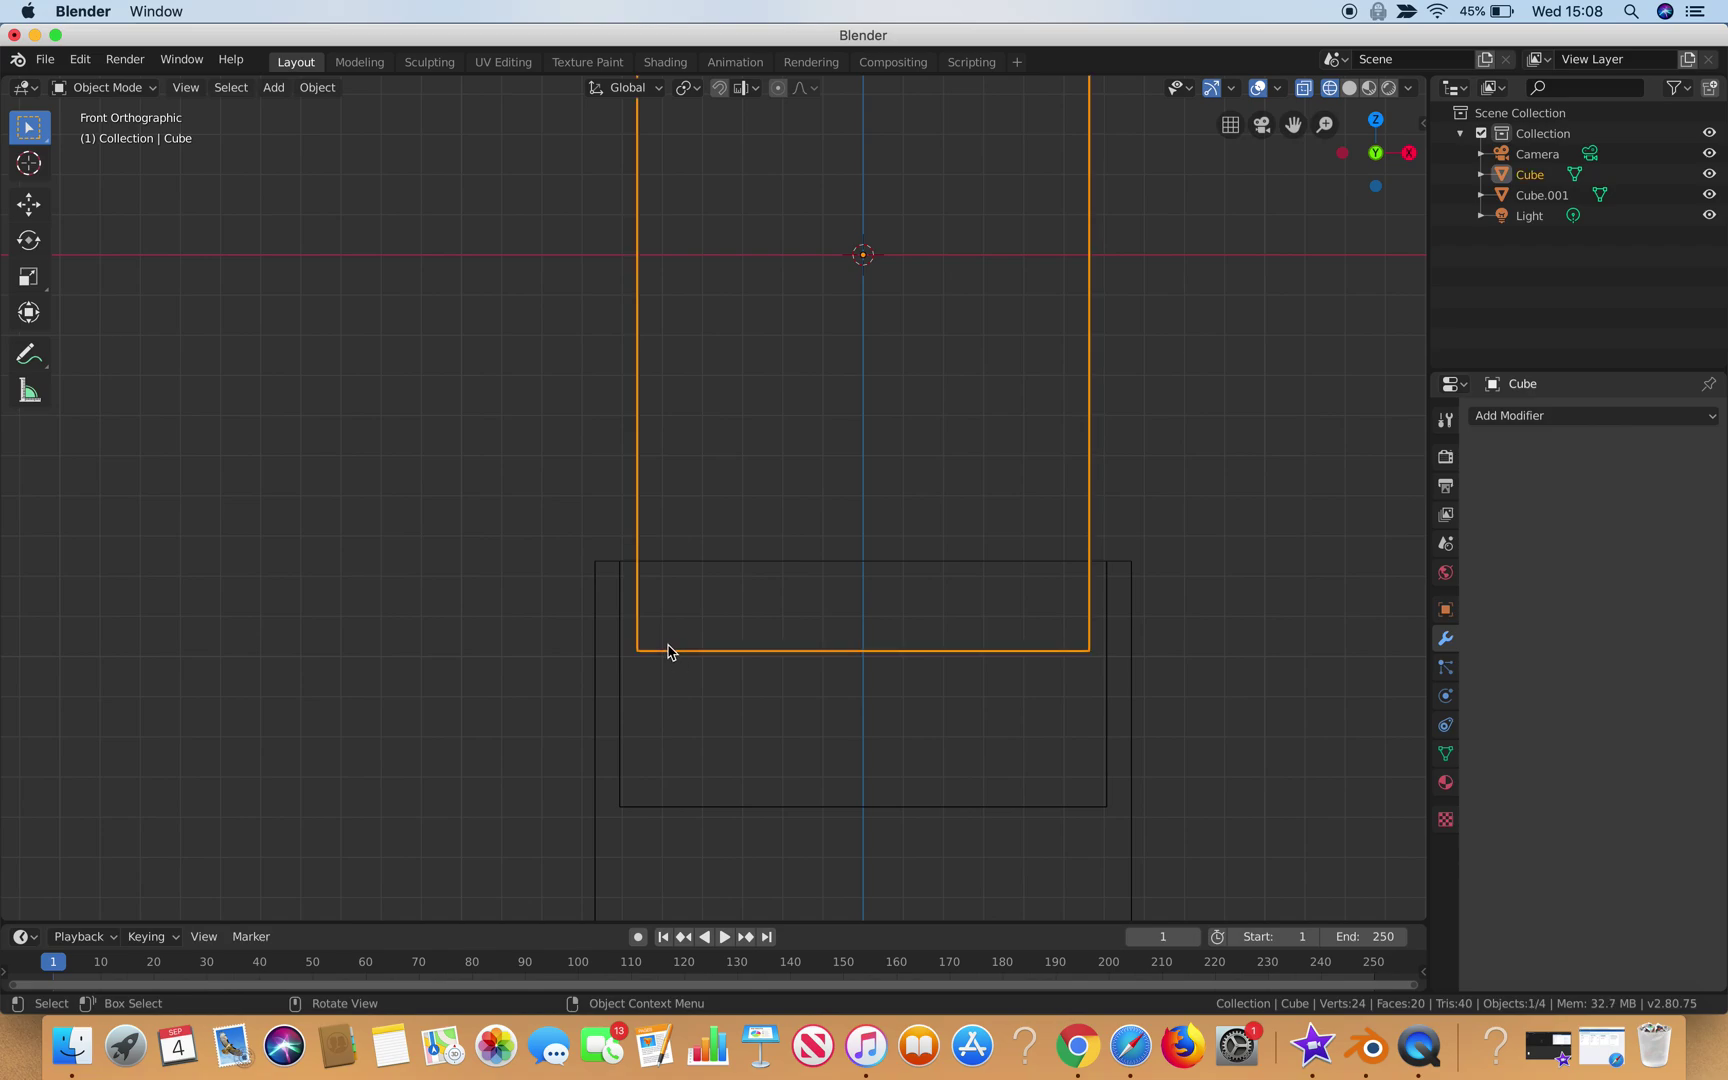
click(622, 608)
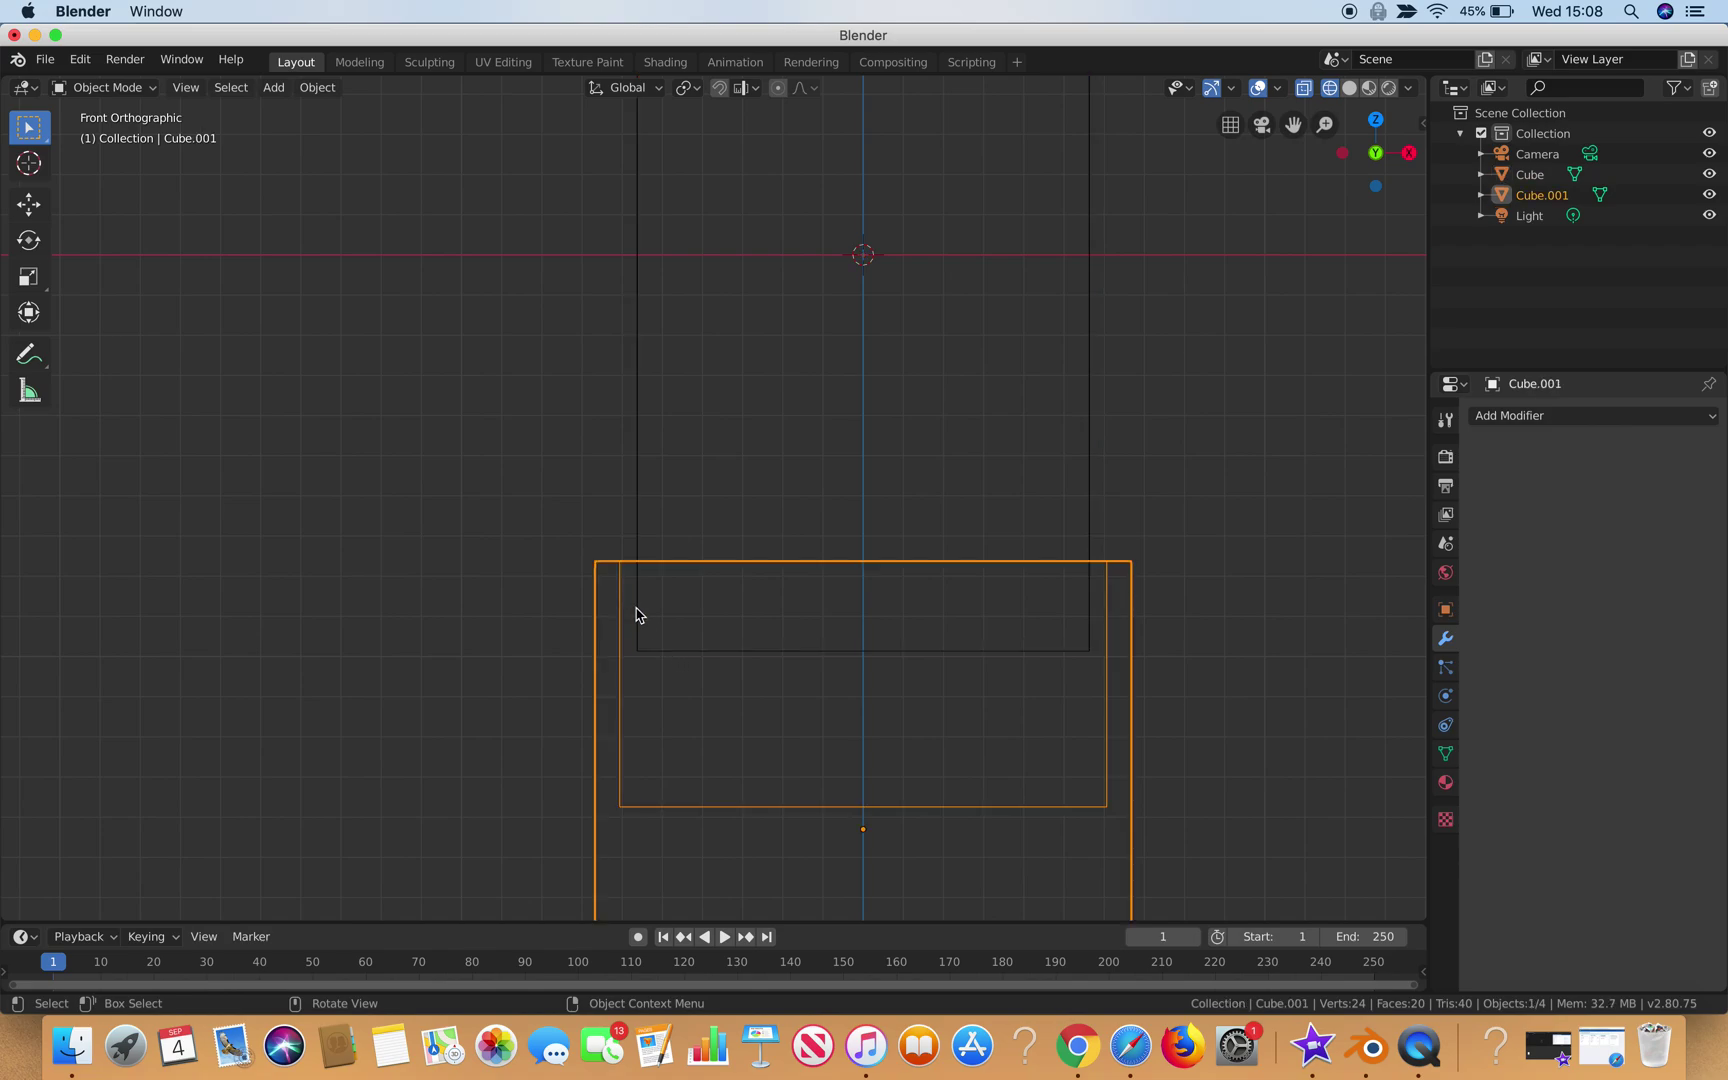
click(638, 612)
click(620, 614)
click(563, 489)
key(z)
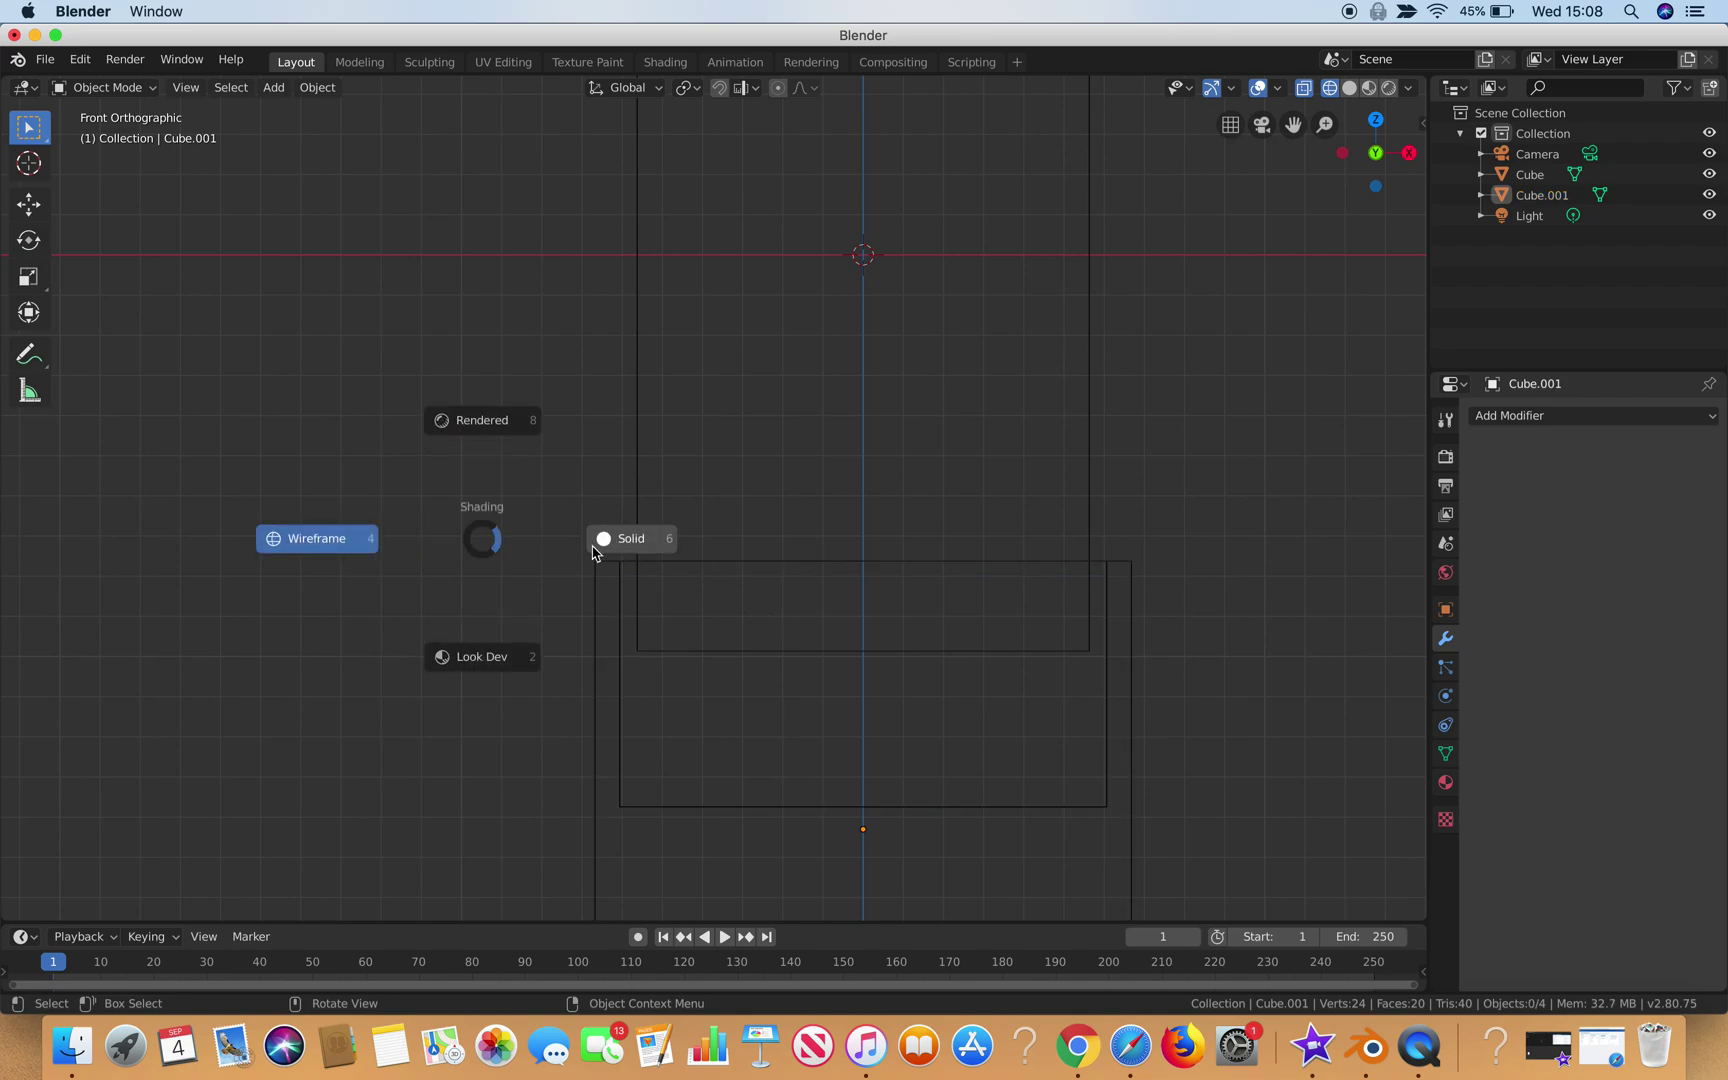
click(607, 550)
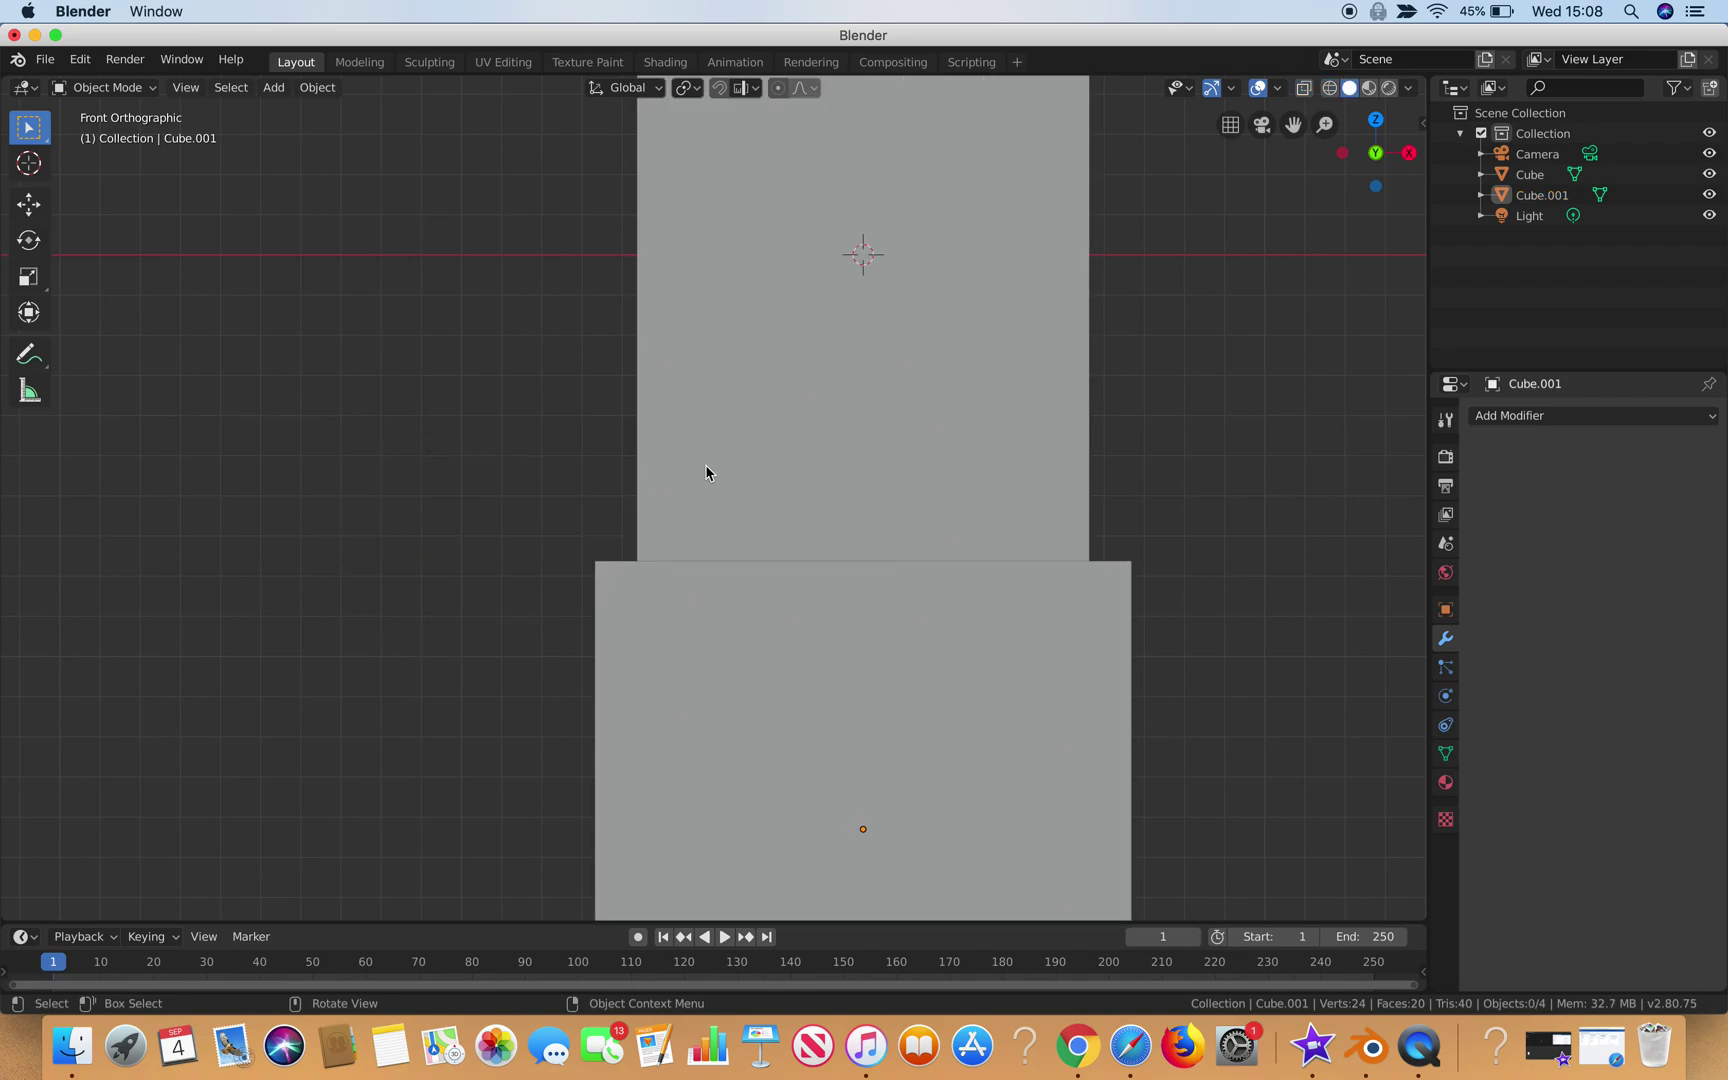
- Select all objects with the tall block active and put them in Edit Mode with all geometry selected
click(754, 418)
key(a)
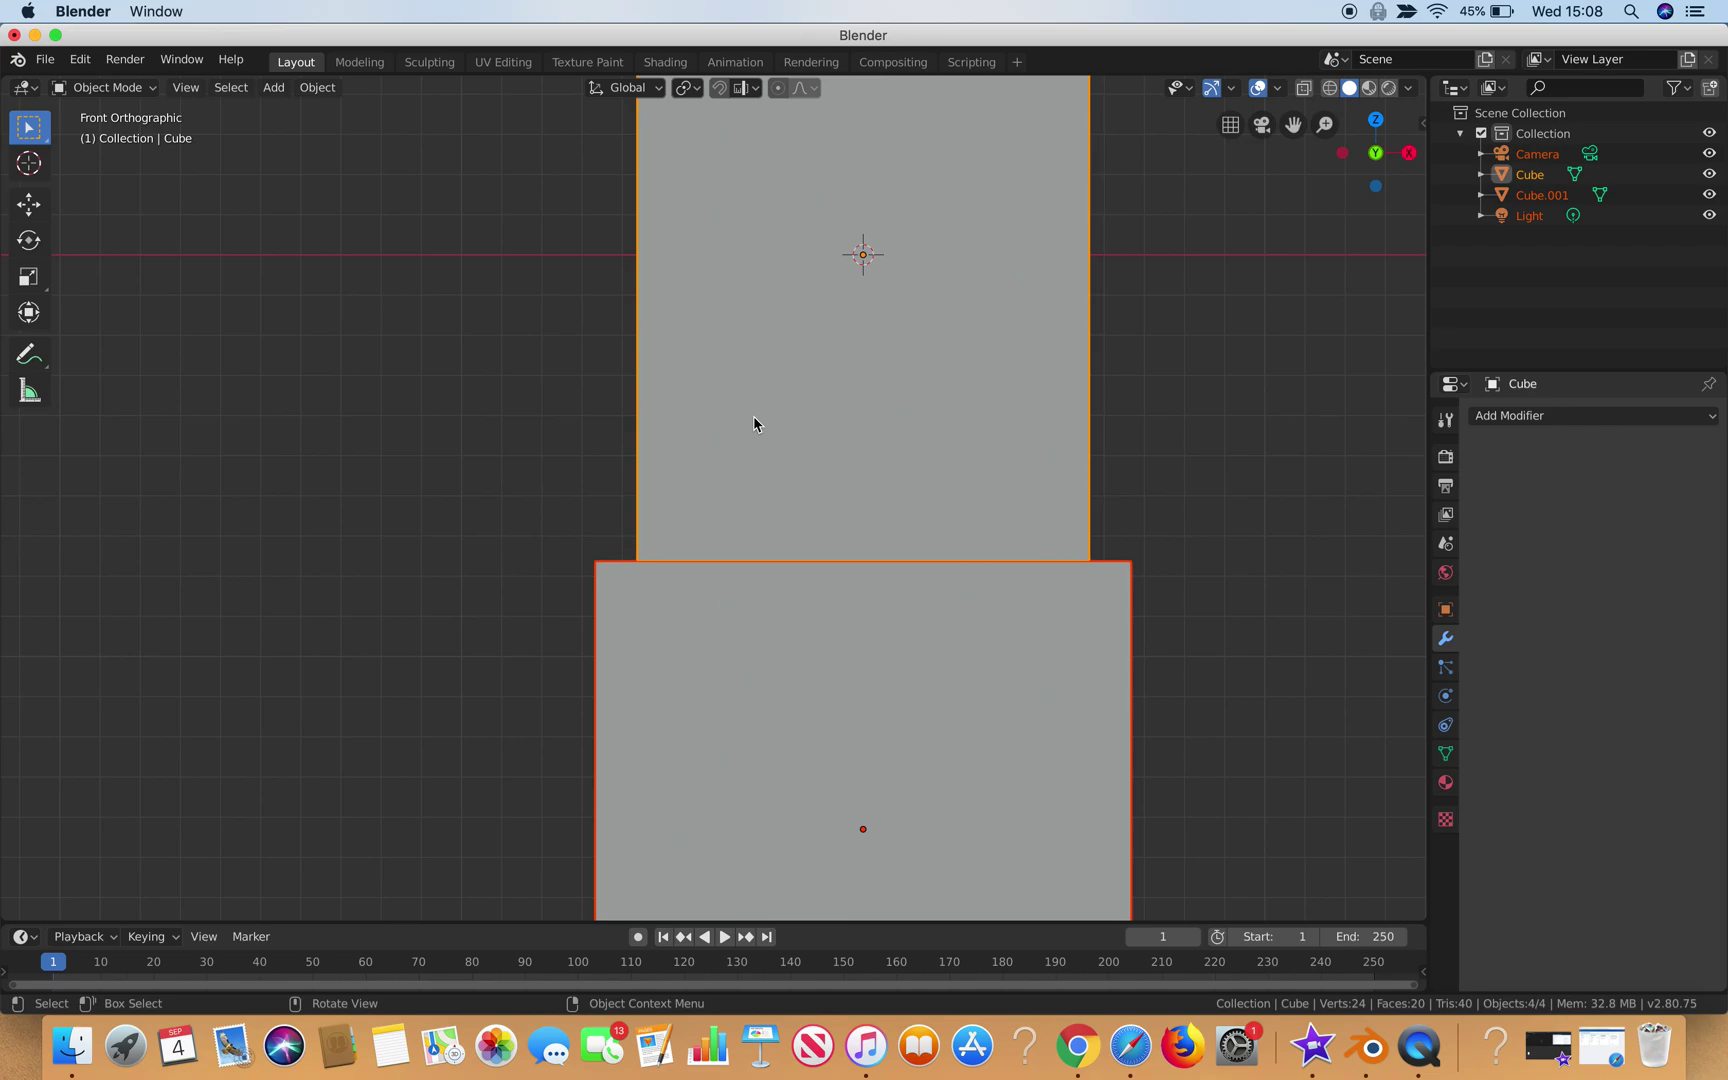
key(Tab)
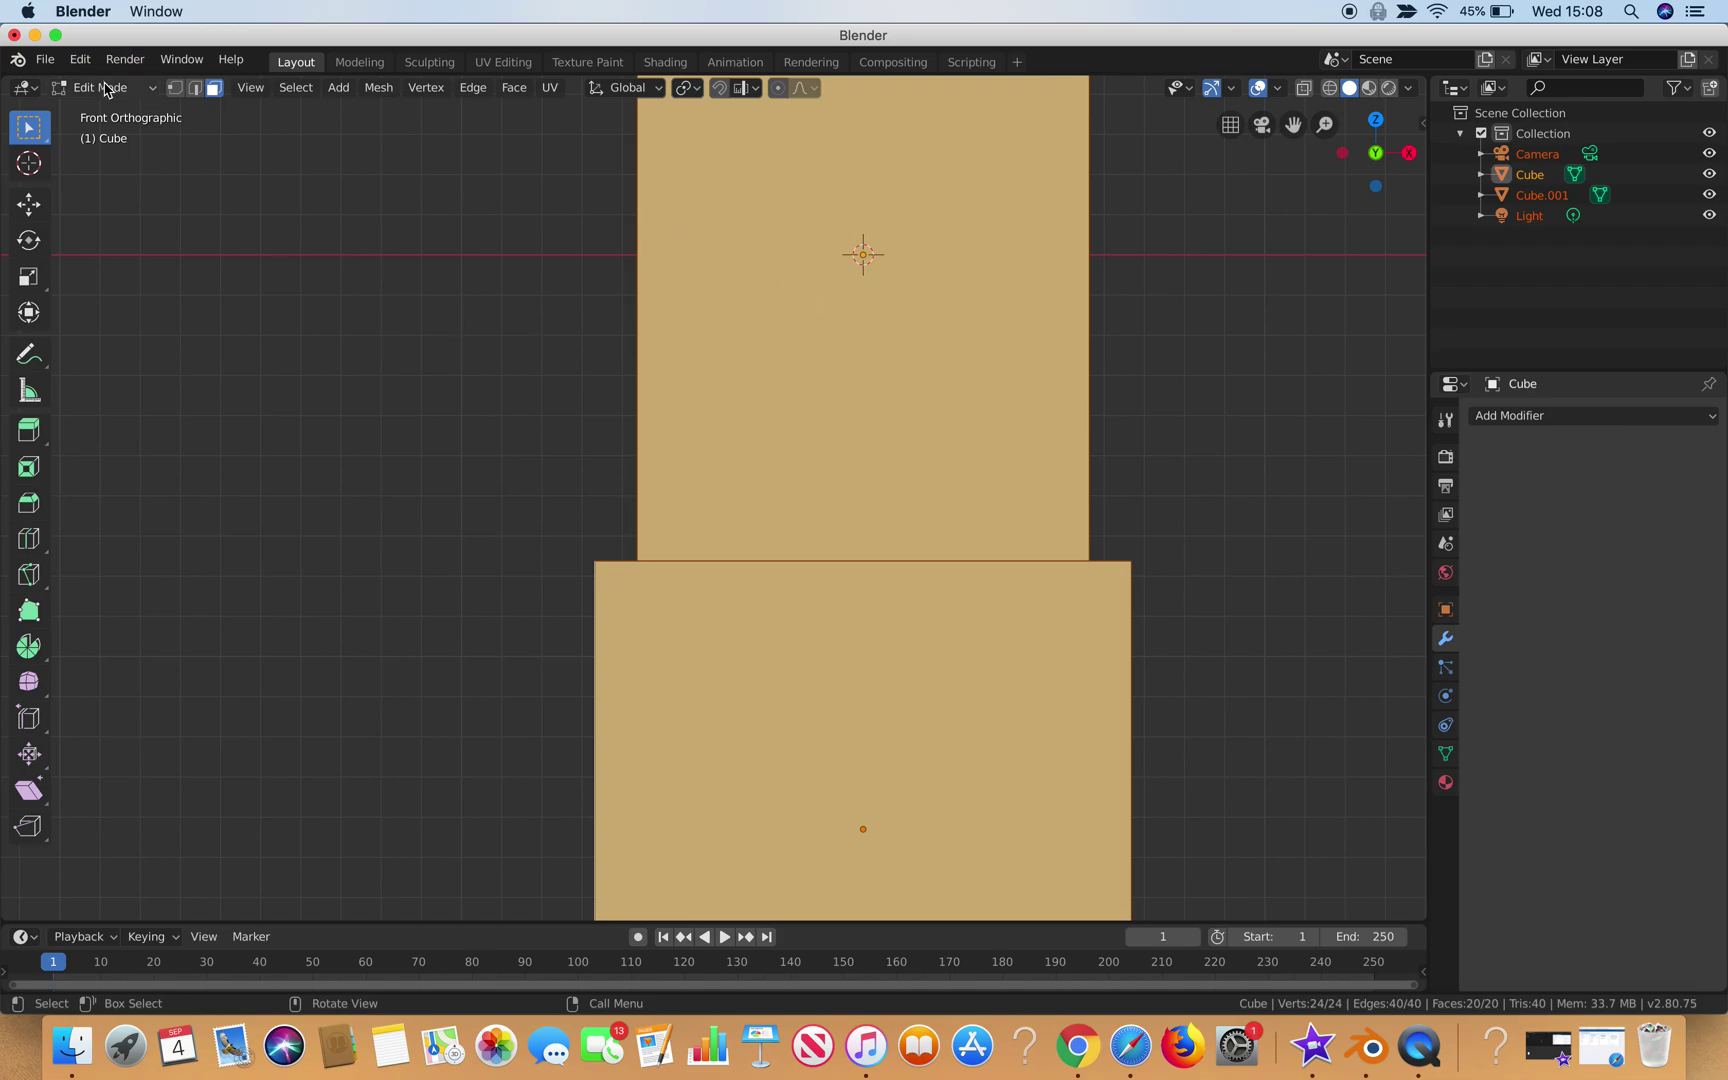
click(106, 88)
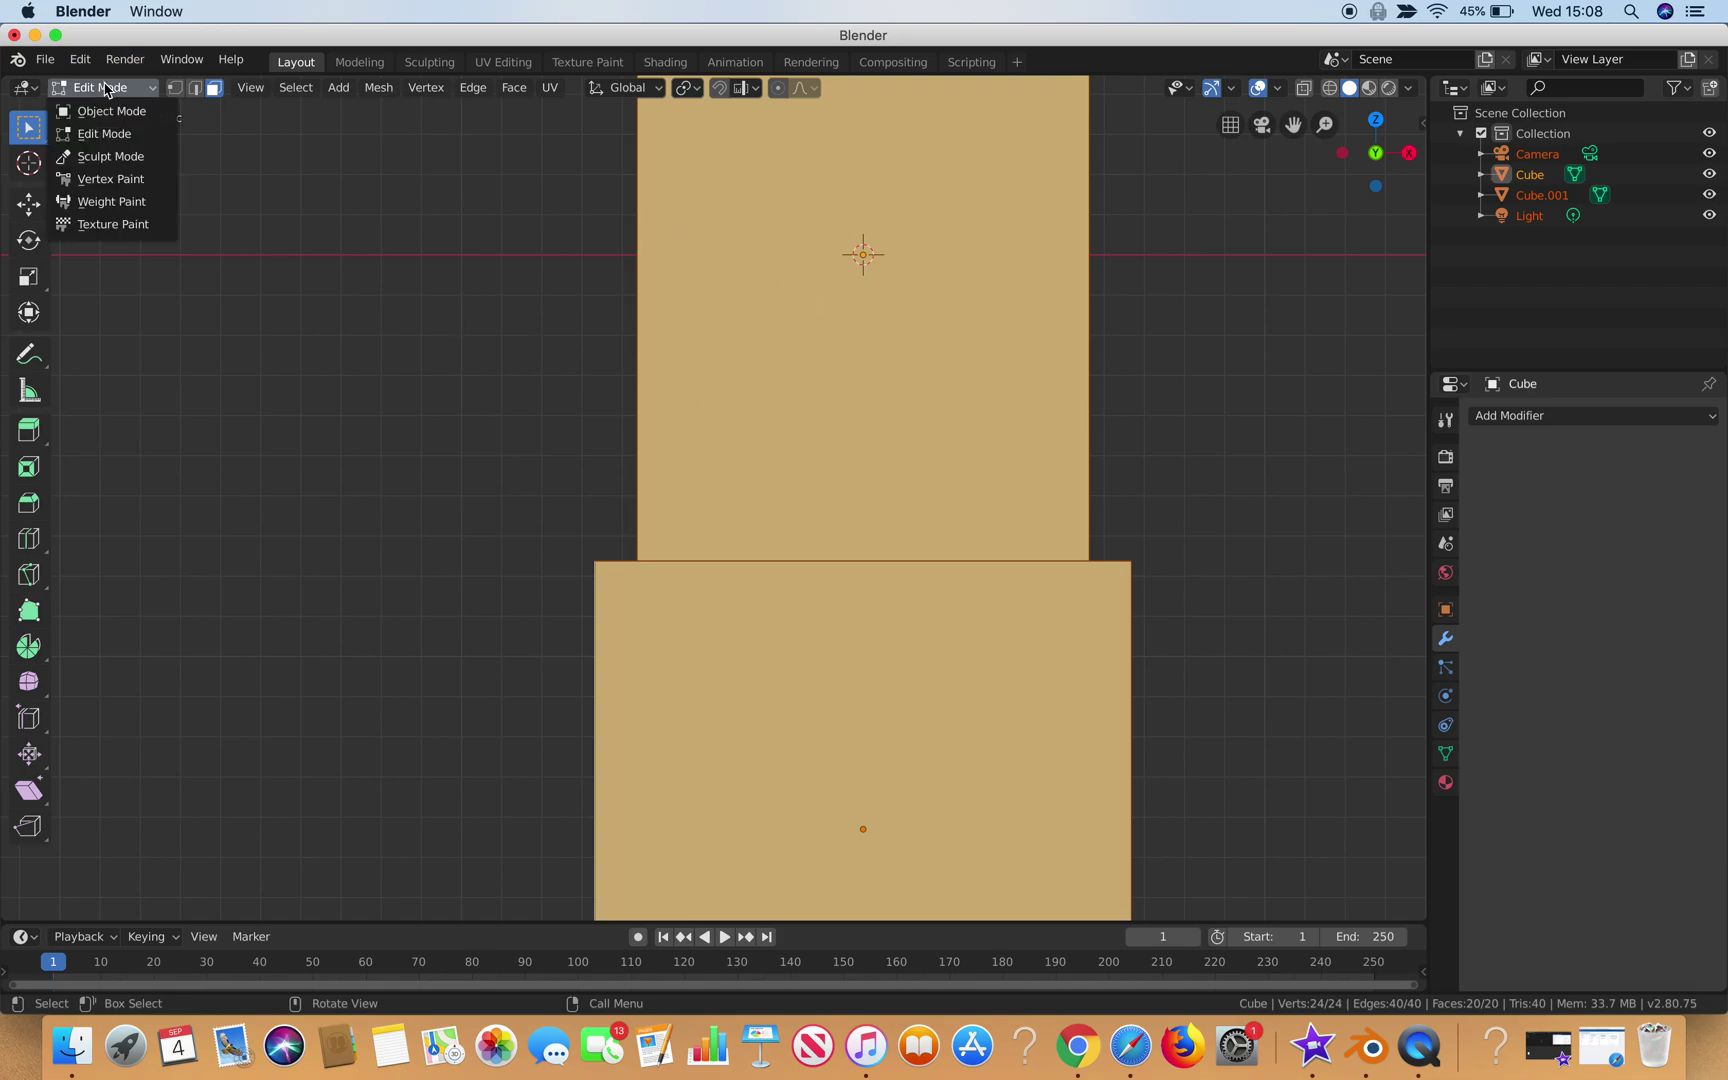
click(104, 134)
click(513, 280)
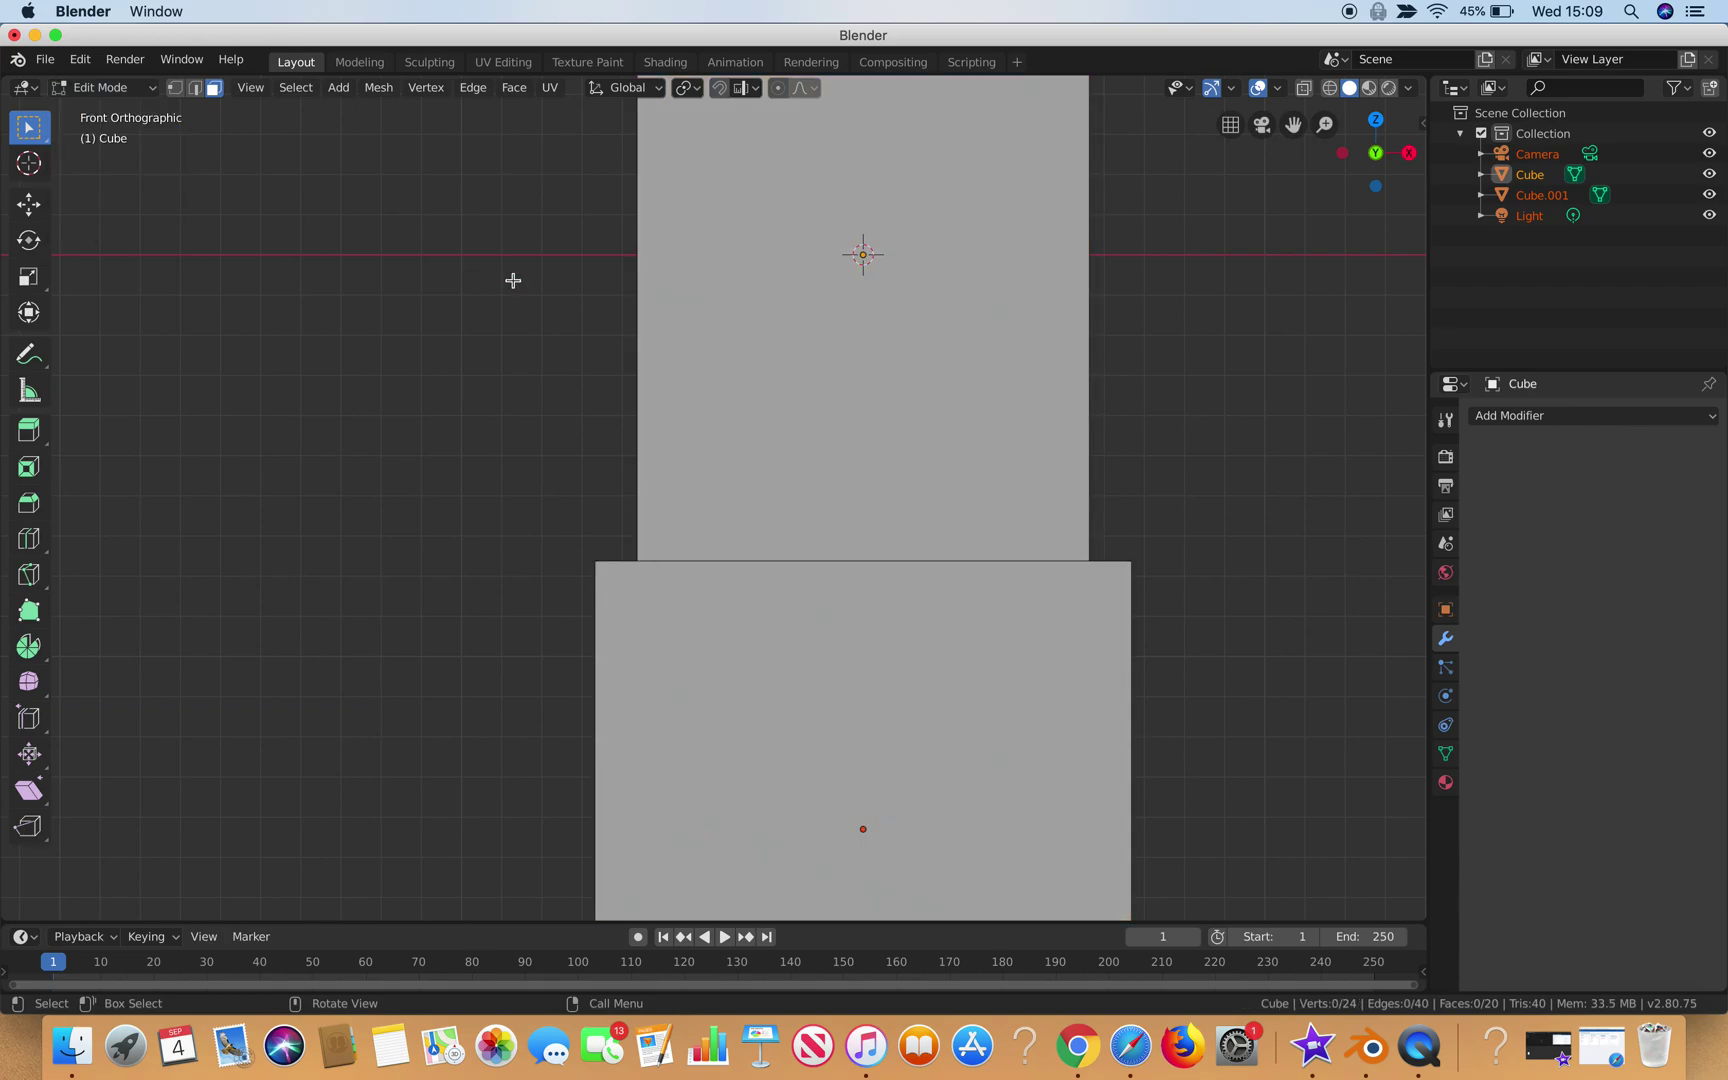
key(a)
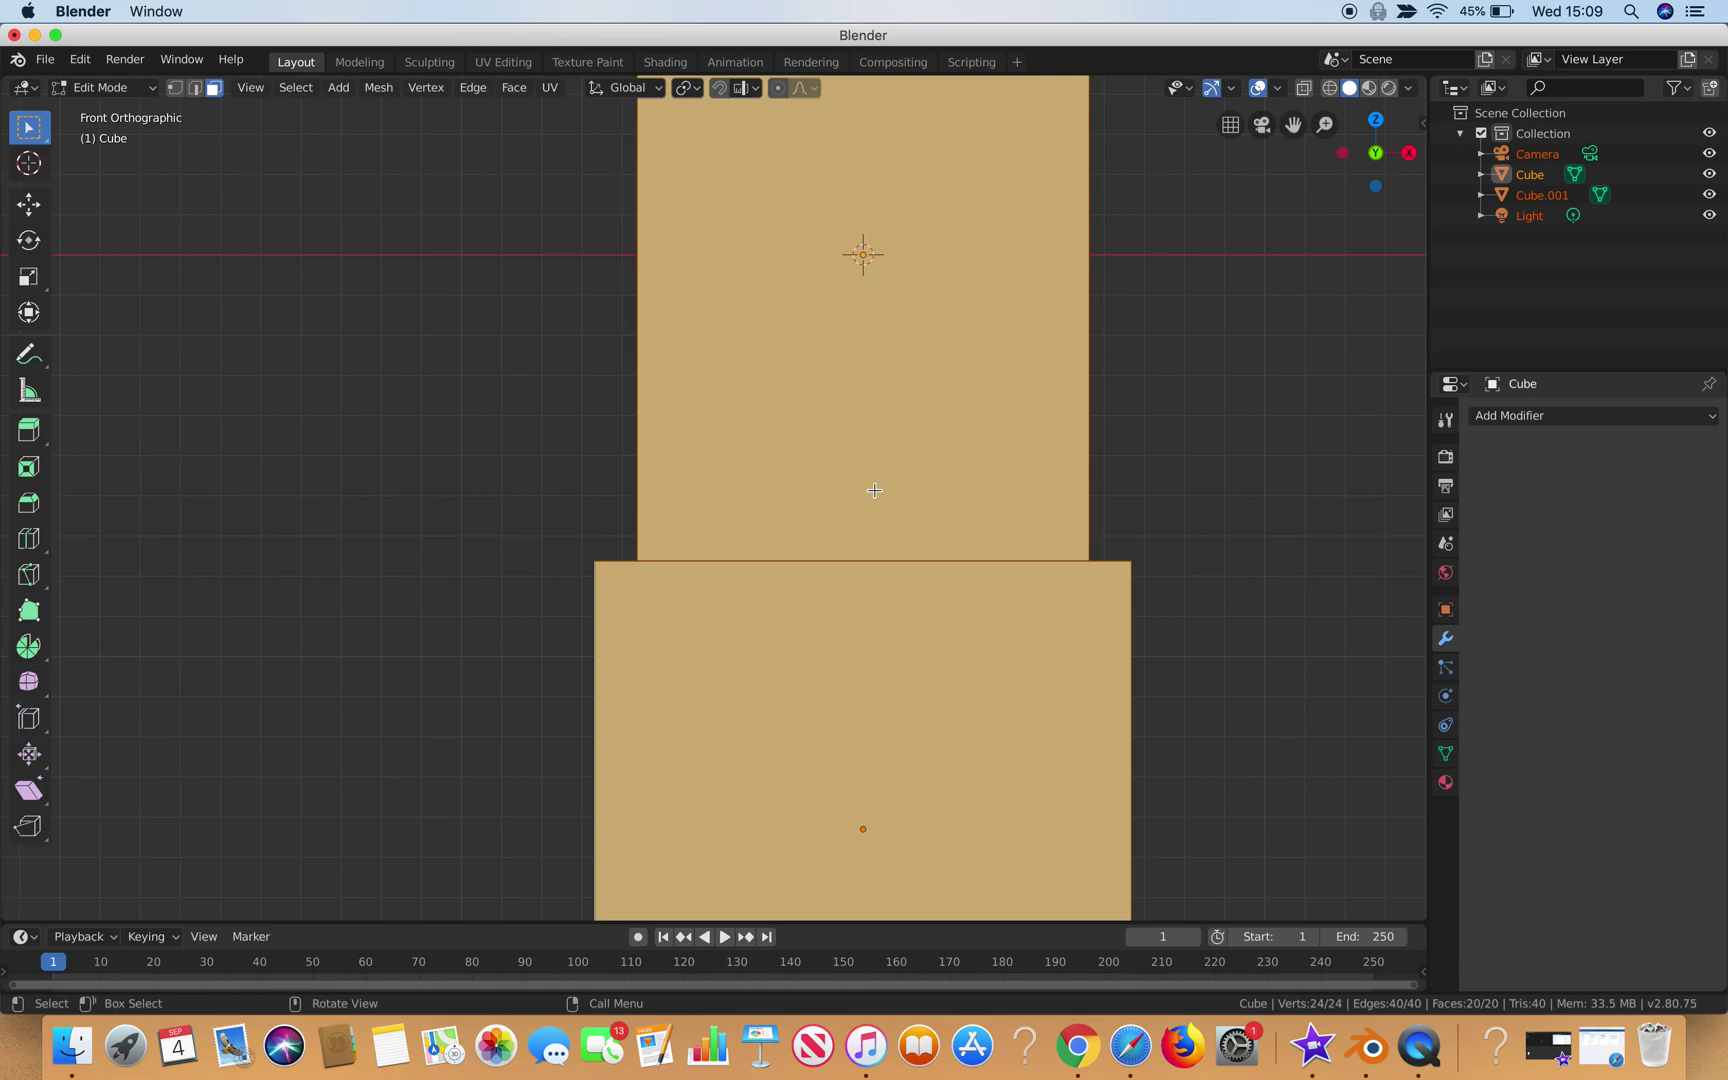
- Snap all selected geometry of both blocks to the grid, using wireframe shading and the Front viewpoint
key(z)
click(704, 491)
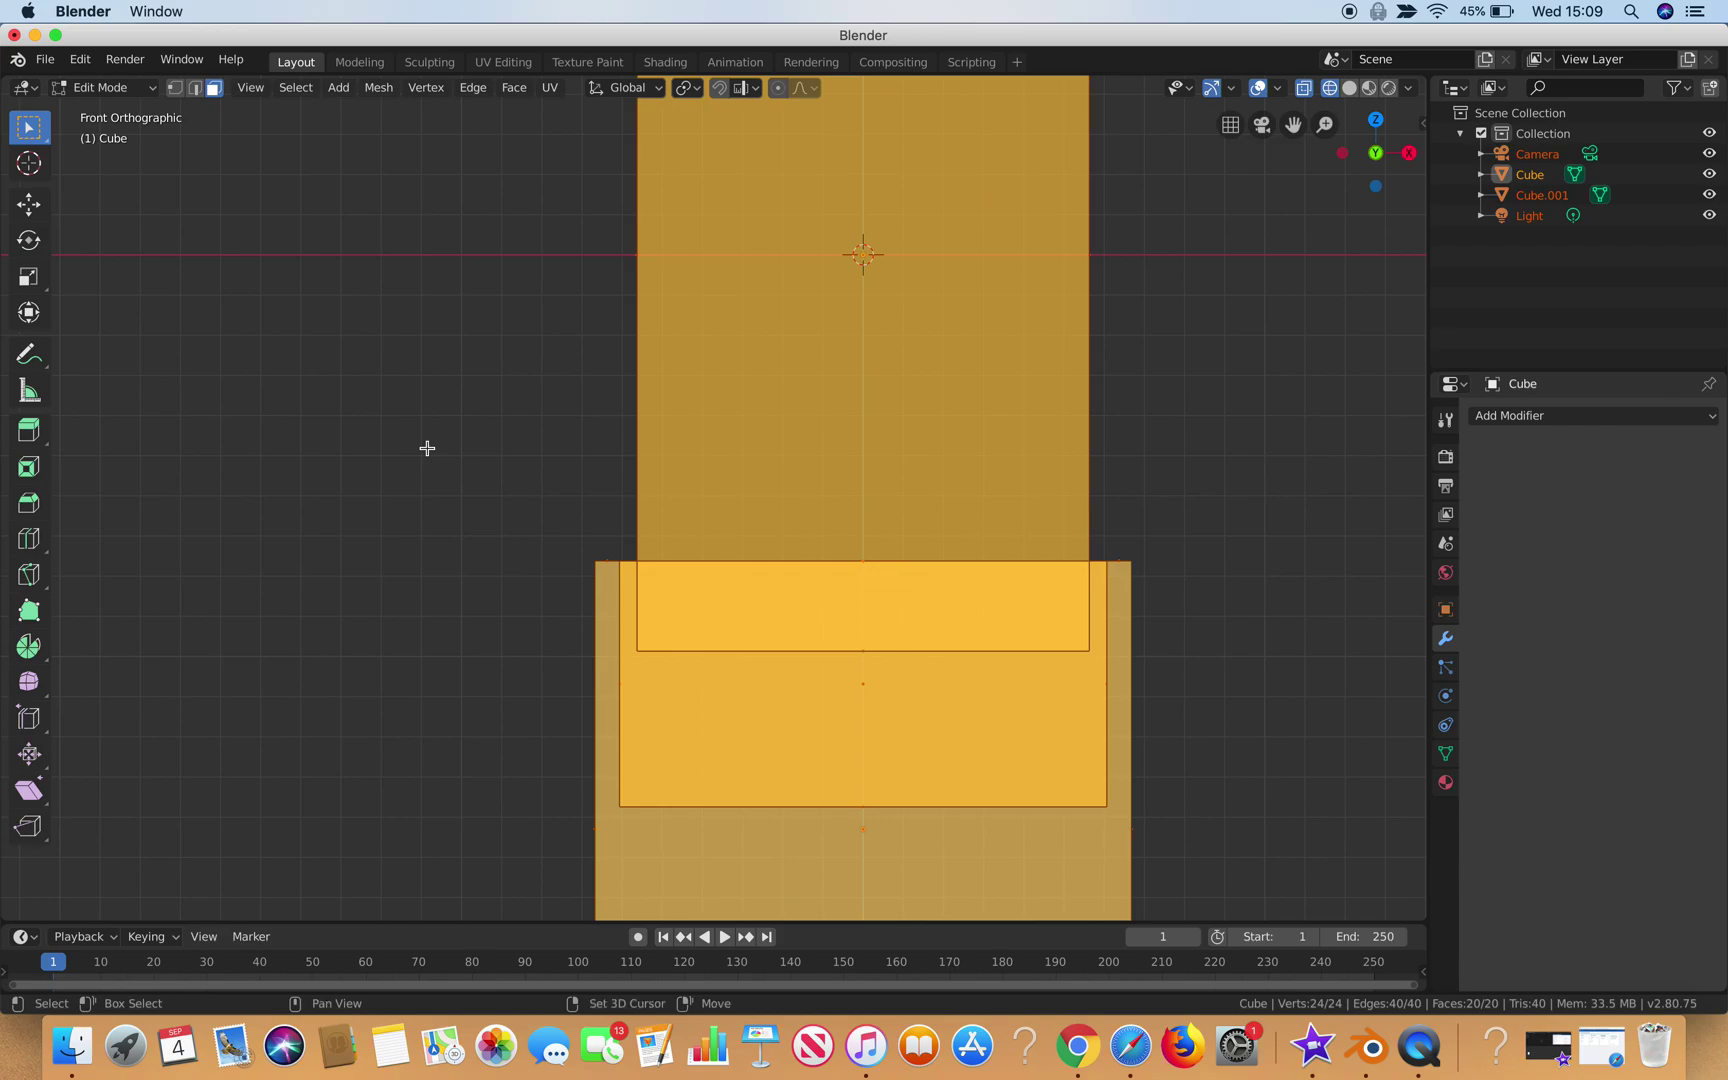
key(shift+s)
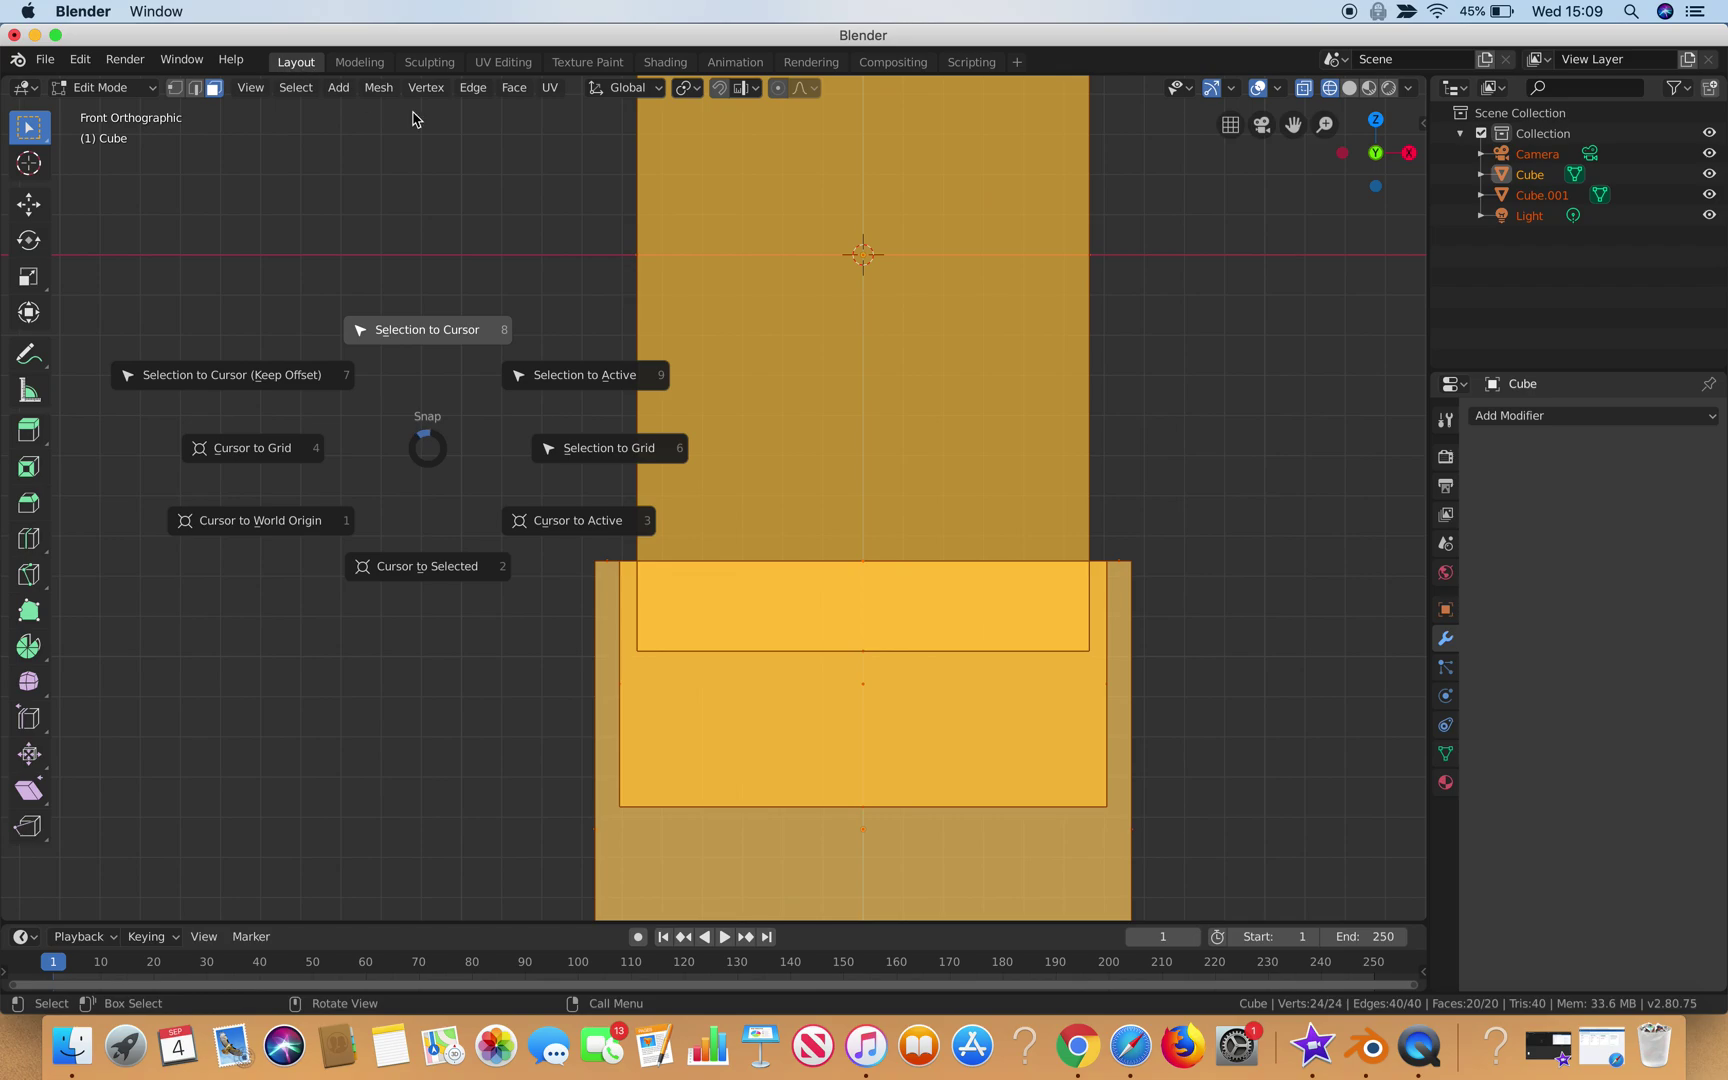
click(622, 457)
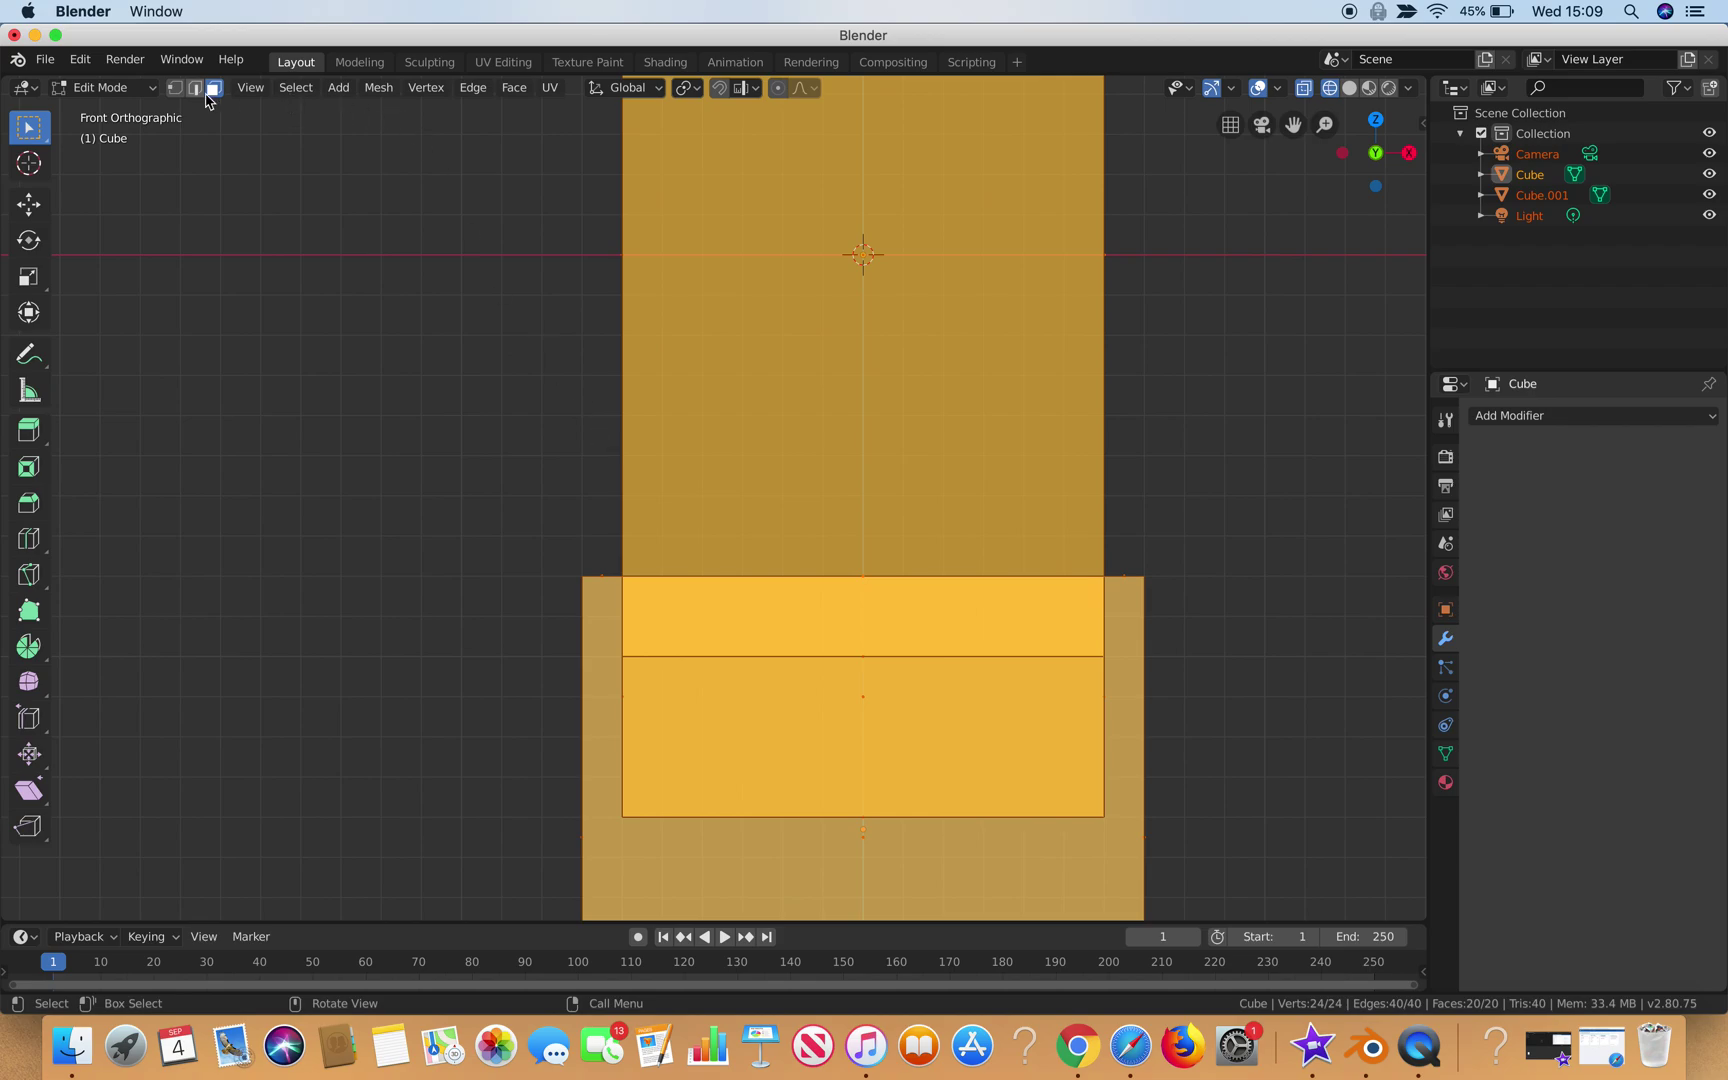
click(249, 92)
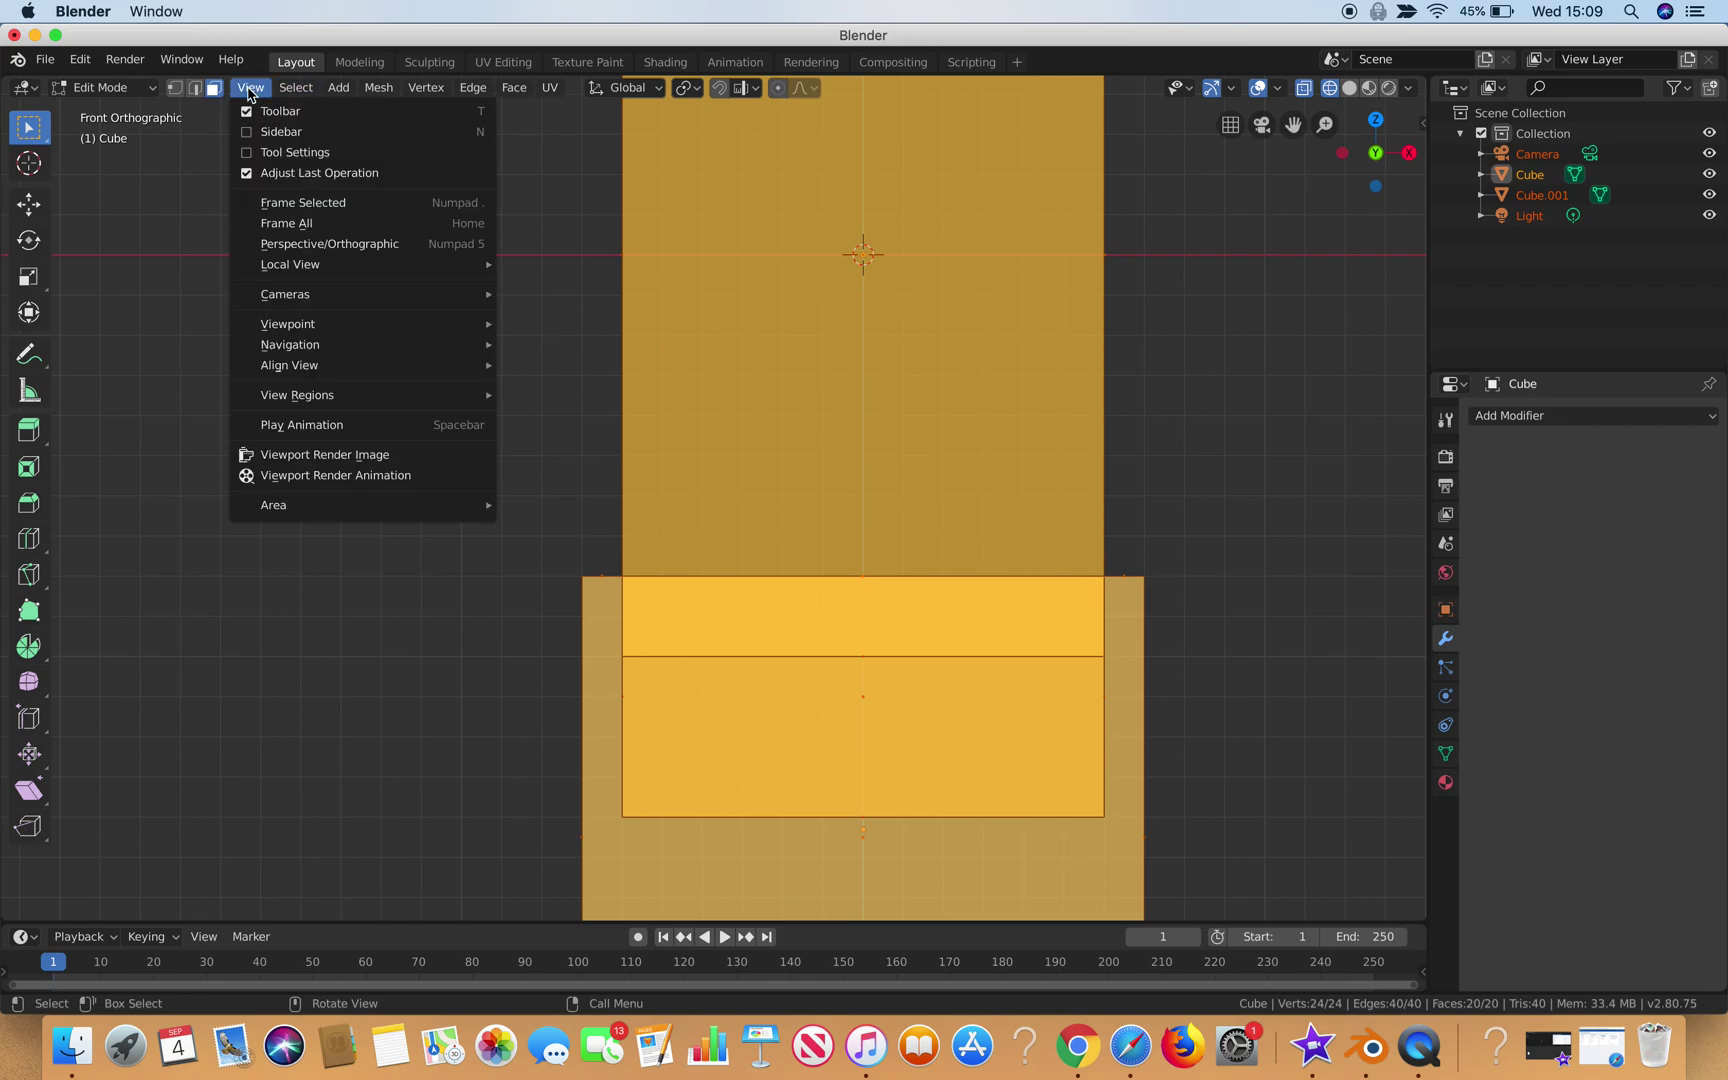
mouse_move(328, 322)
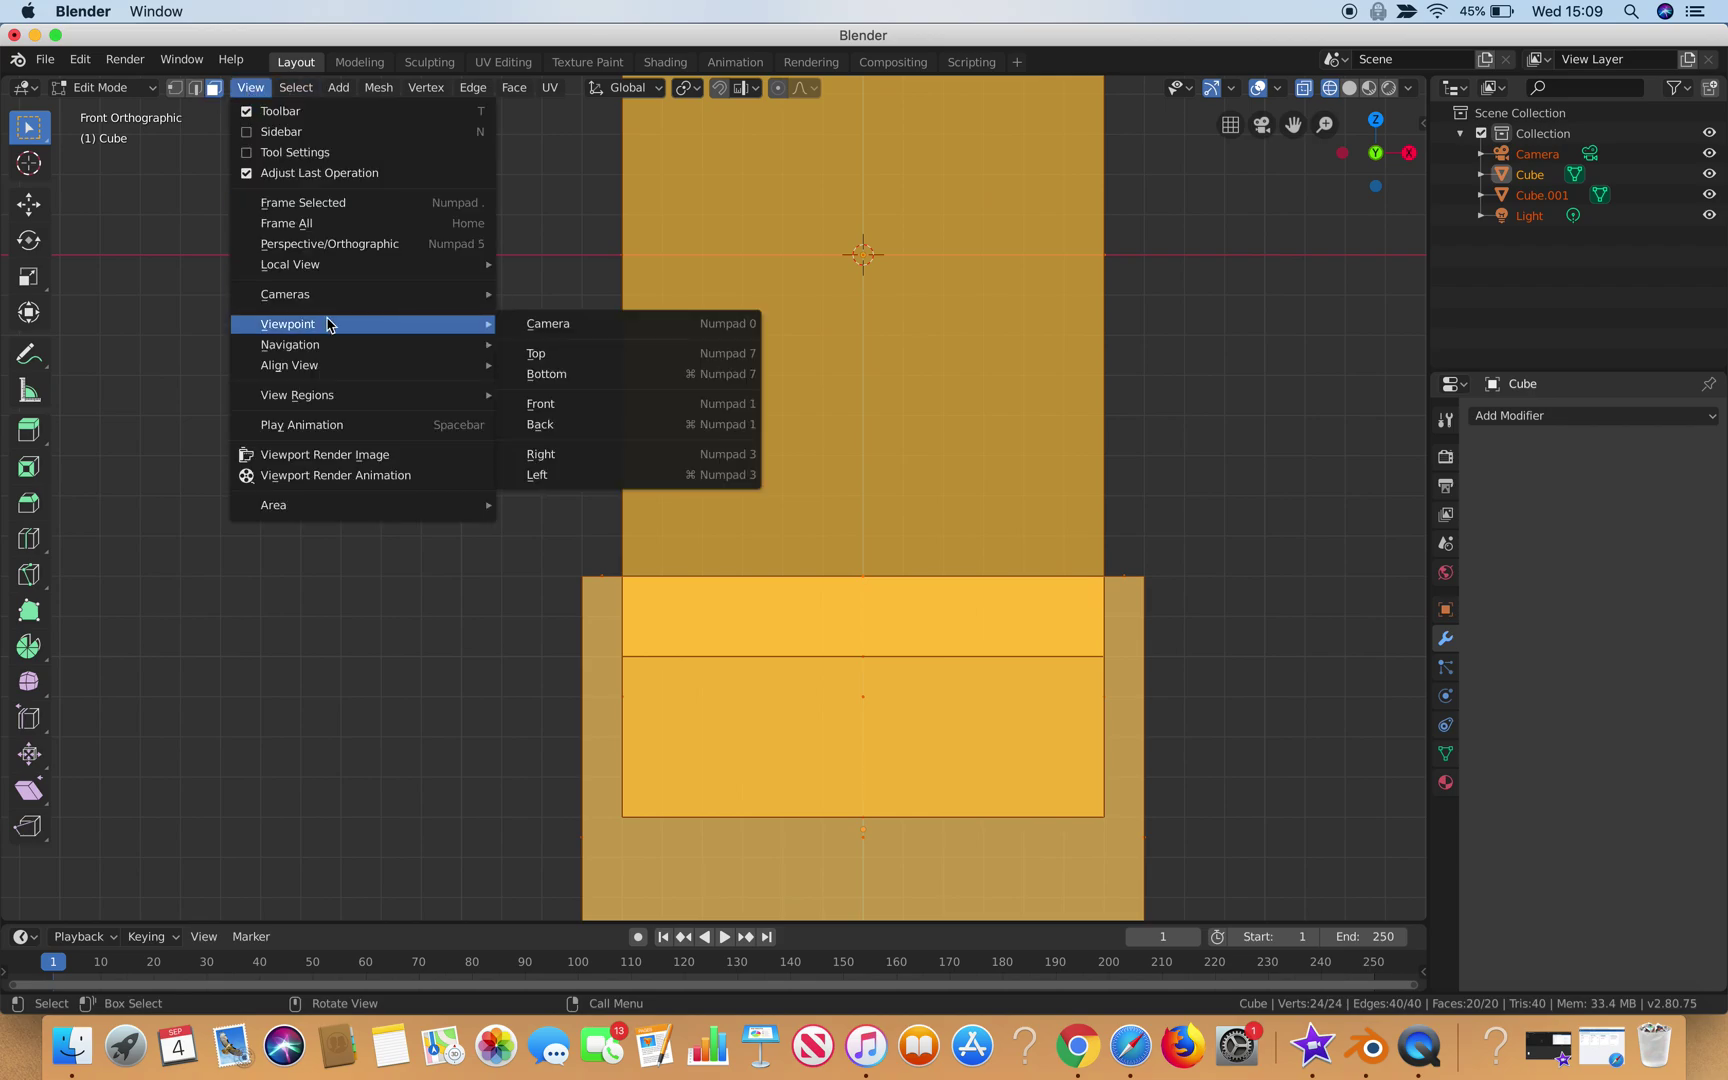
click(567, 410)
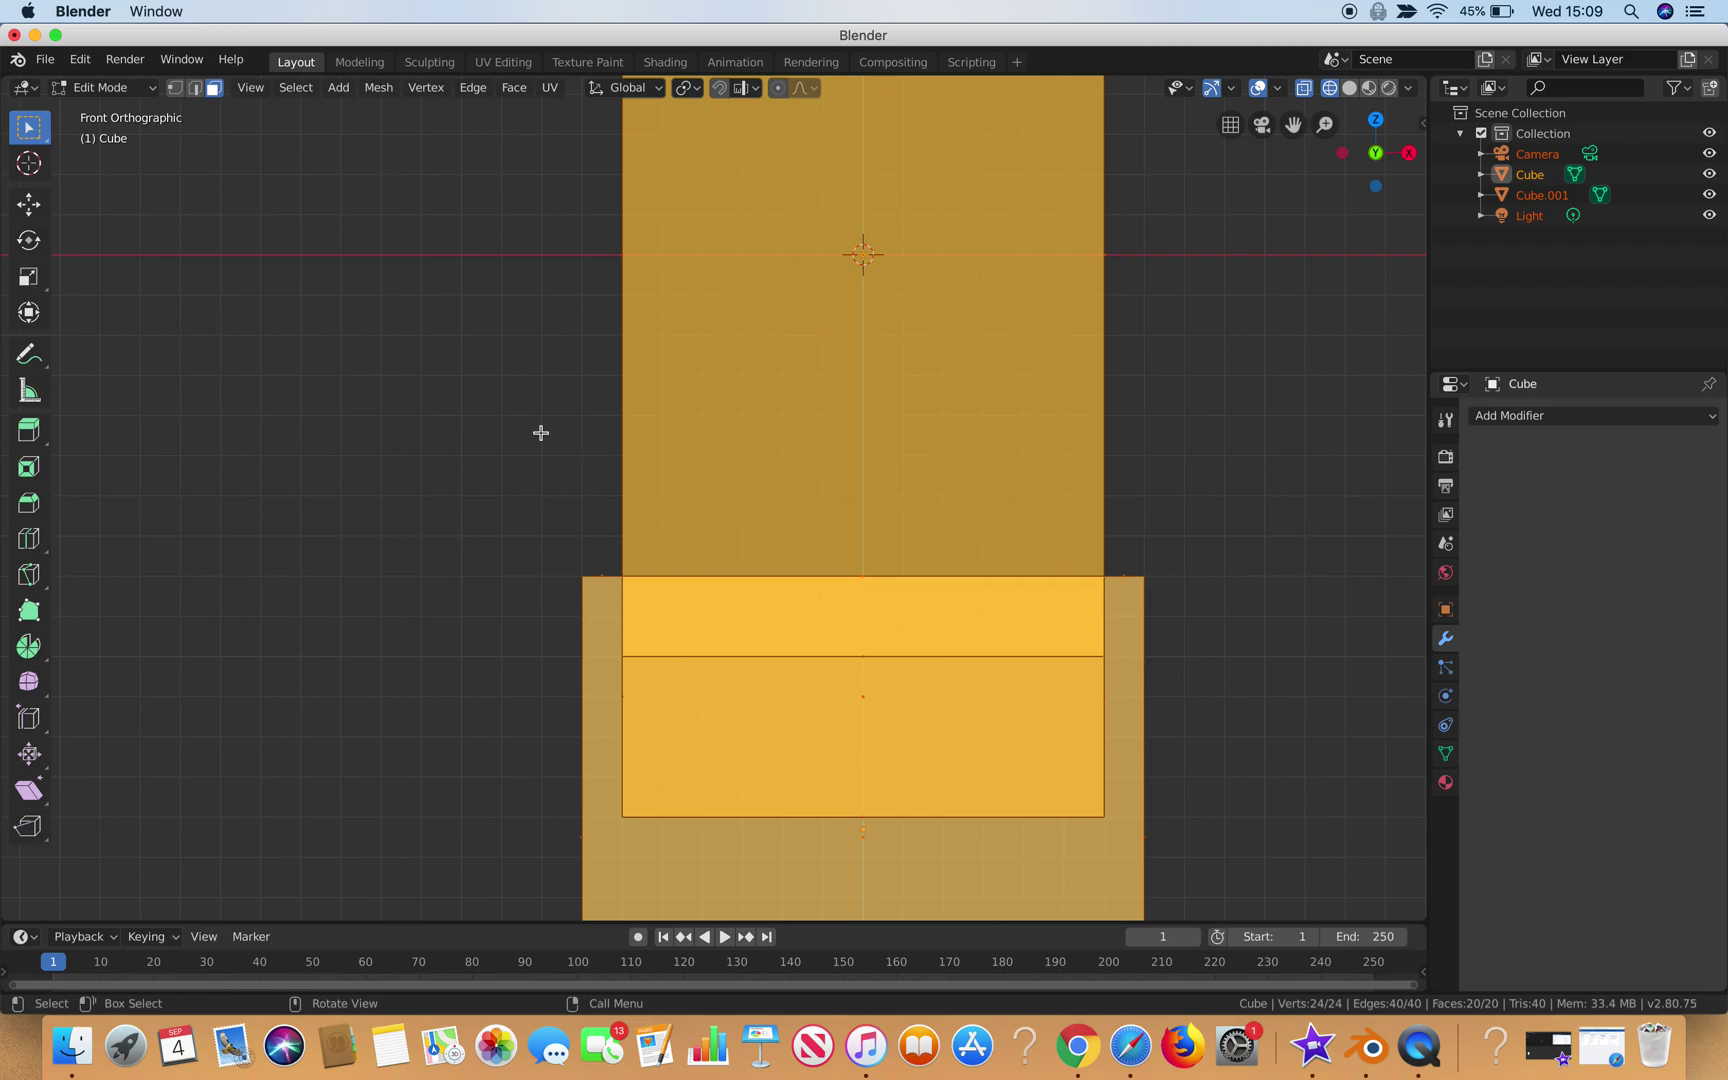
- Deselect all mesh geometry and return to Object Mode with solid shading
scroll(540, 432, up, 5)
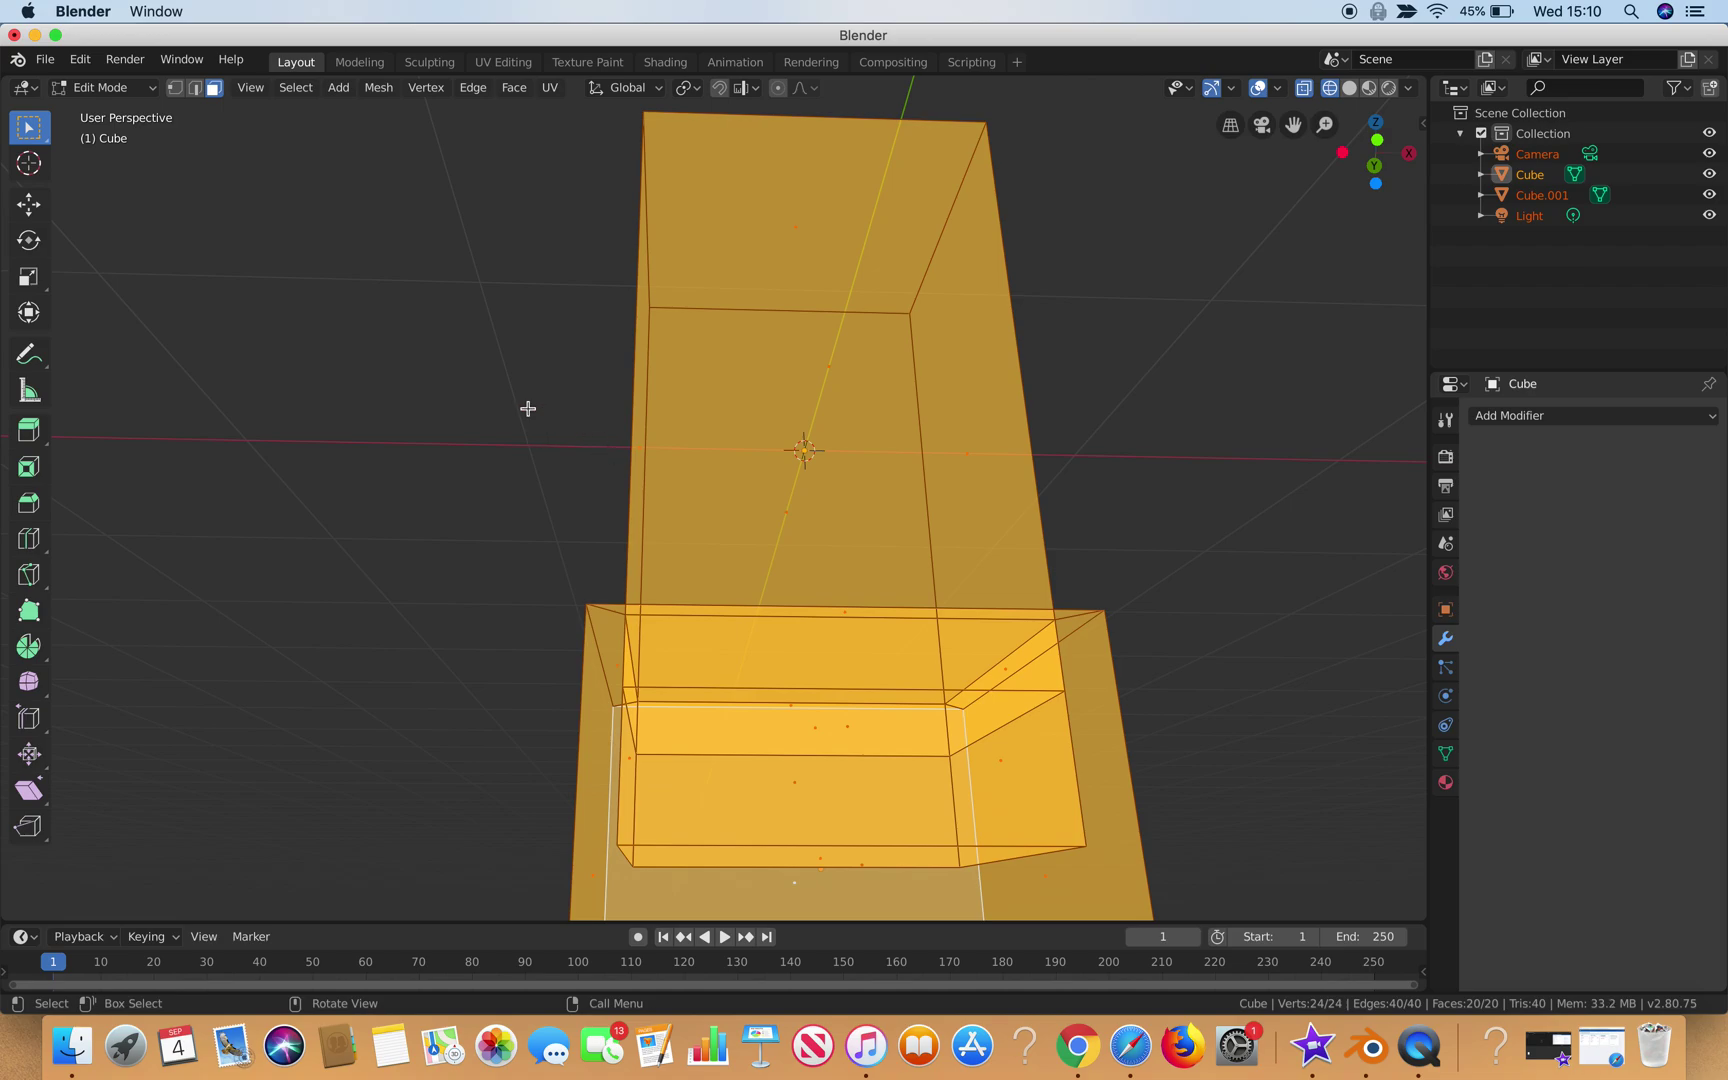
key(alt+a)
click(104, 94)
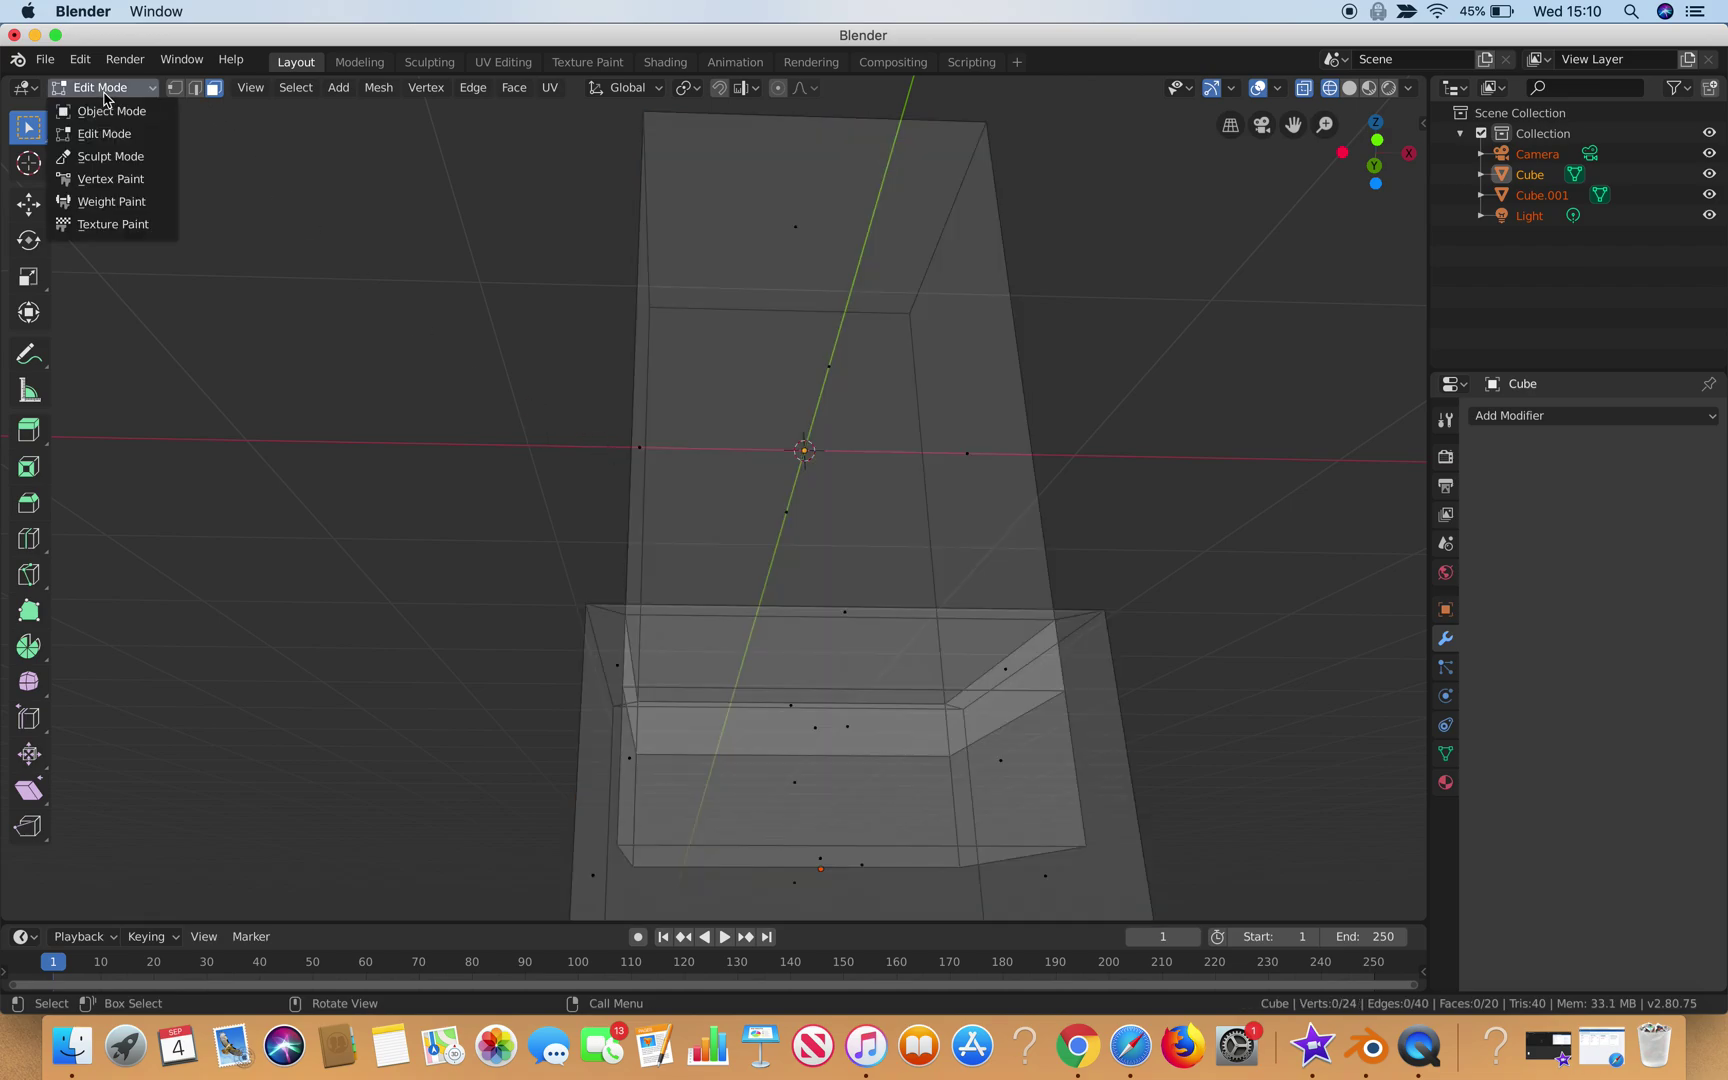
click(105, 112)
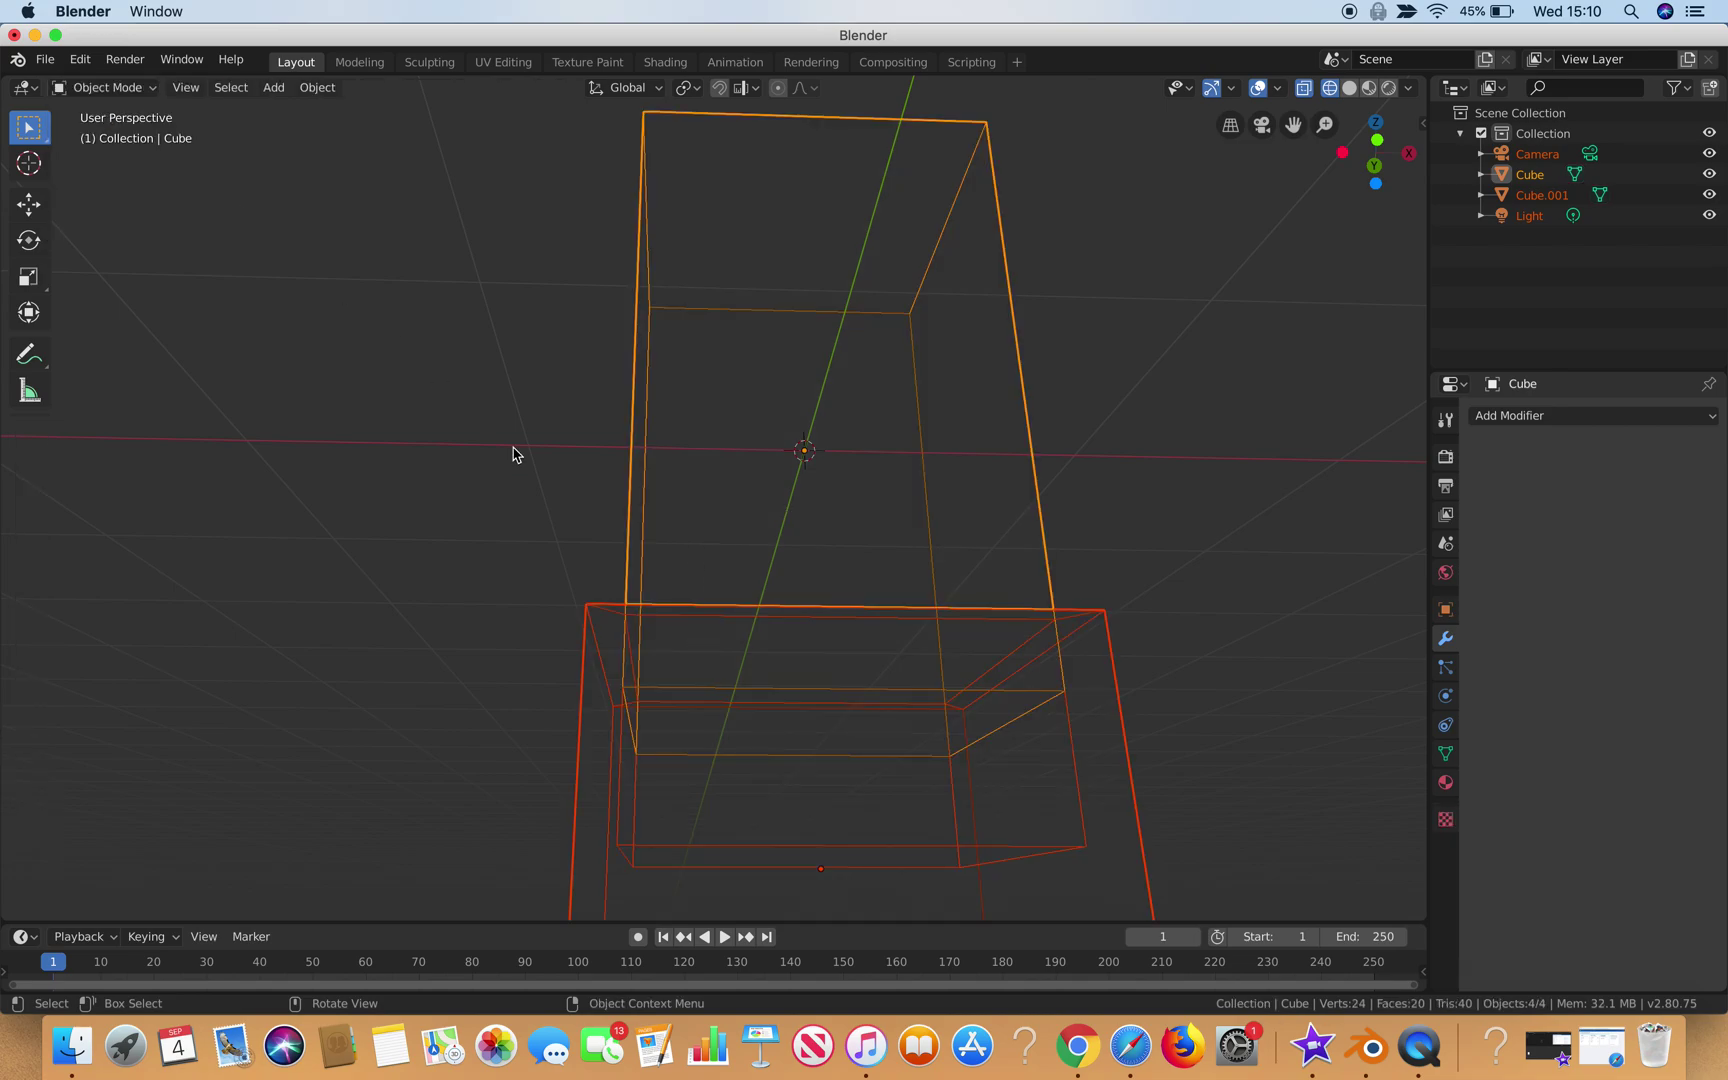
key(z)
click(666, 450)
- Bring up the snap choices for the selected objects
scroll(770, 520, down, 5)
middle_drag(770, 521, 770, 521)
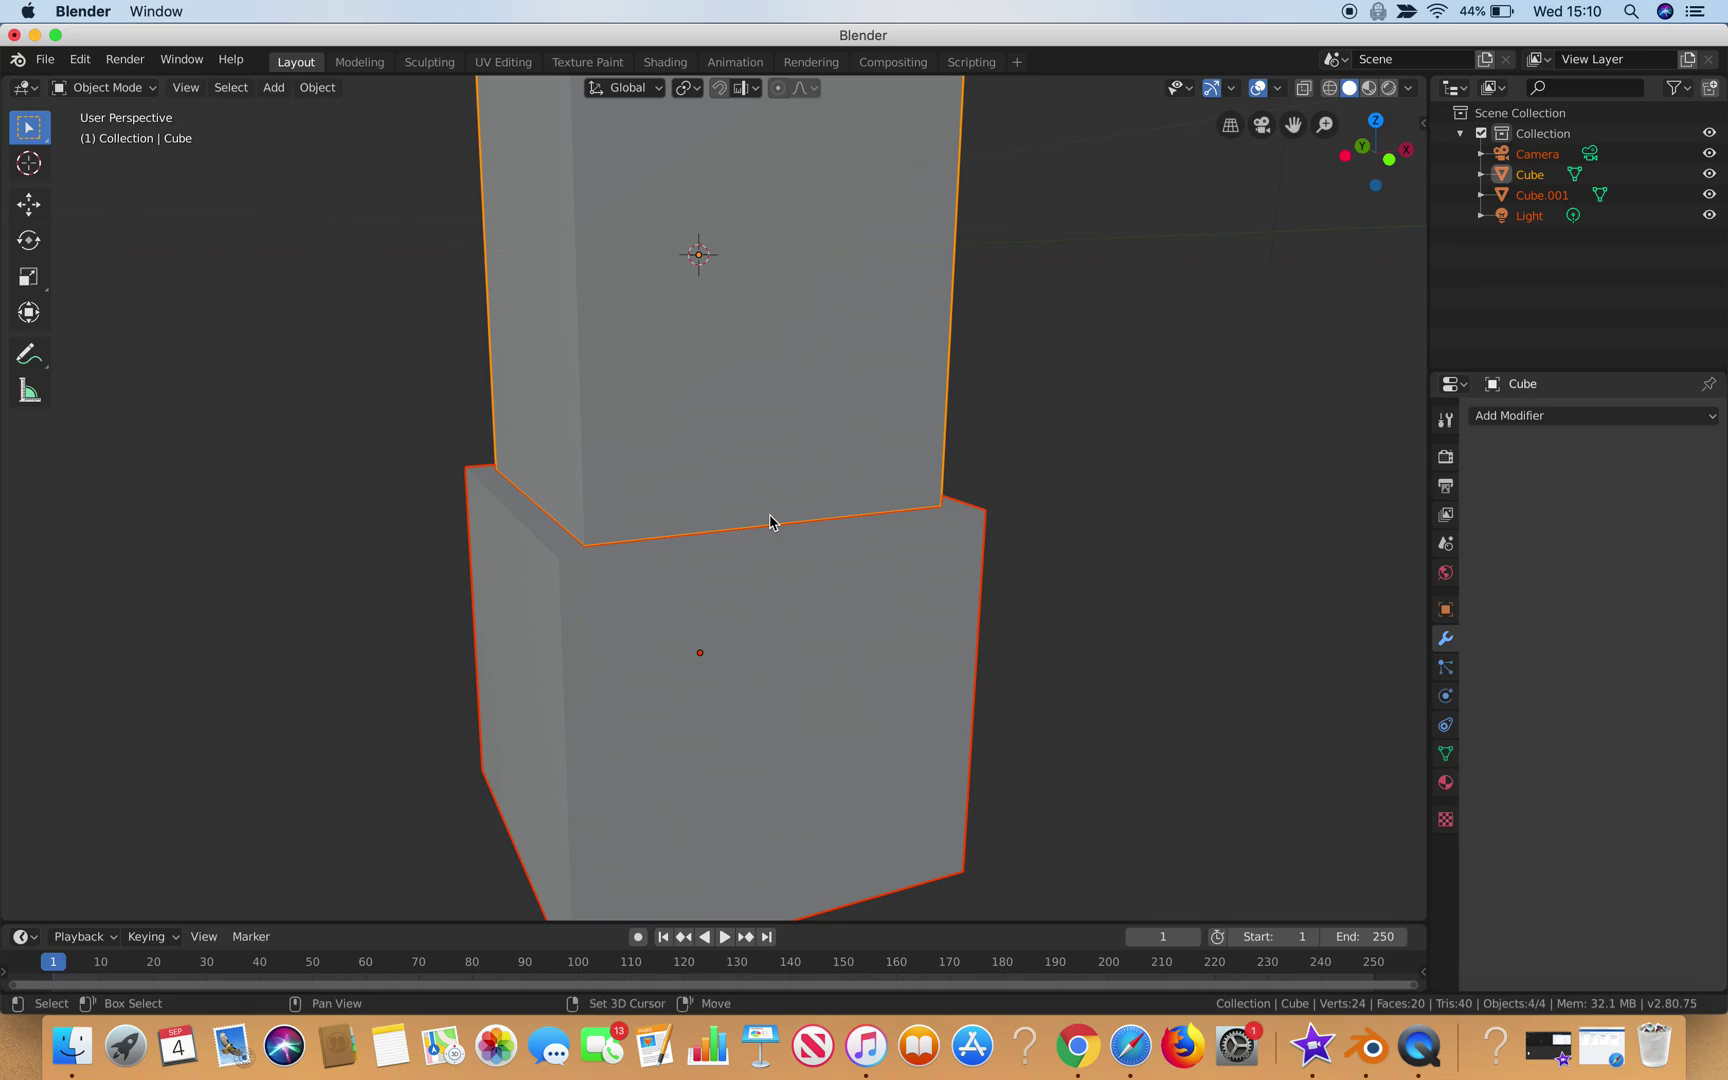
key(shift+s)
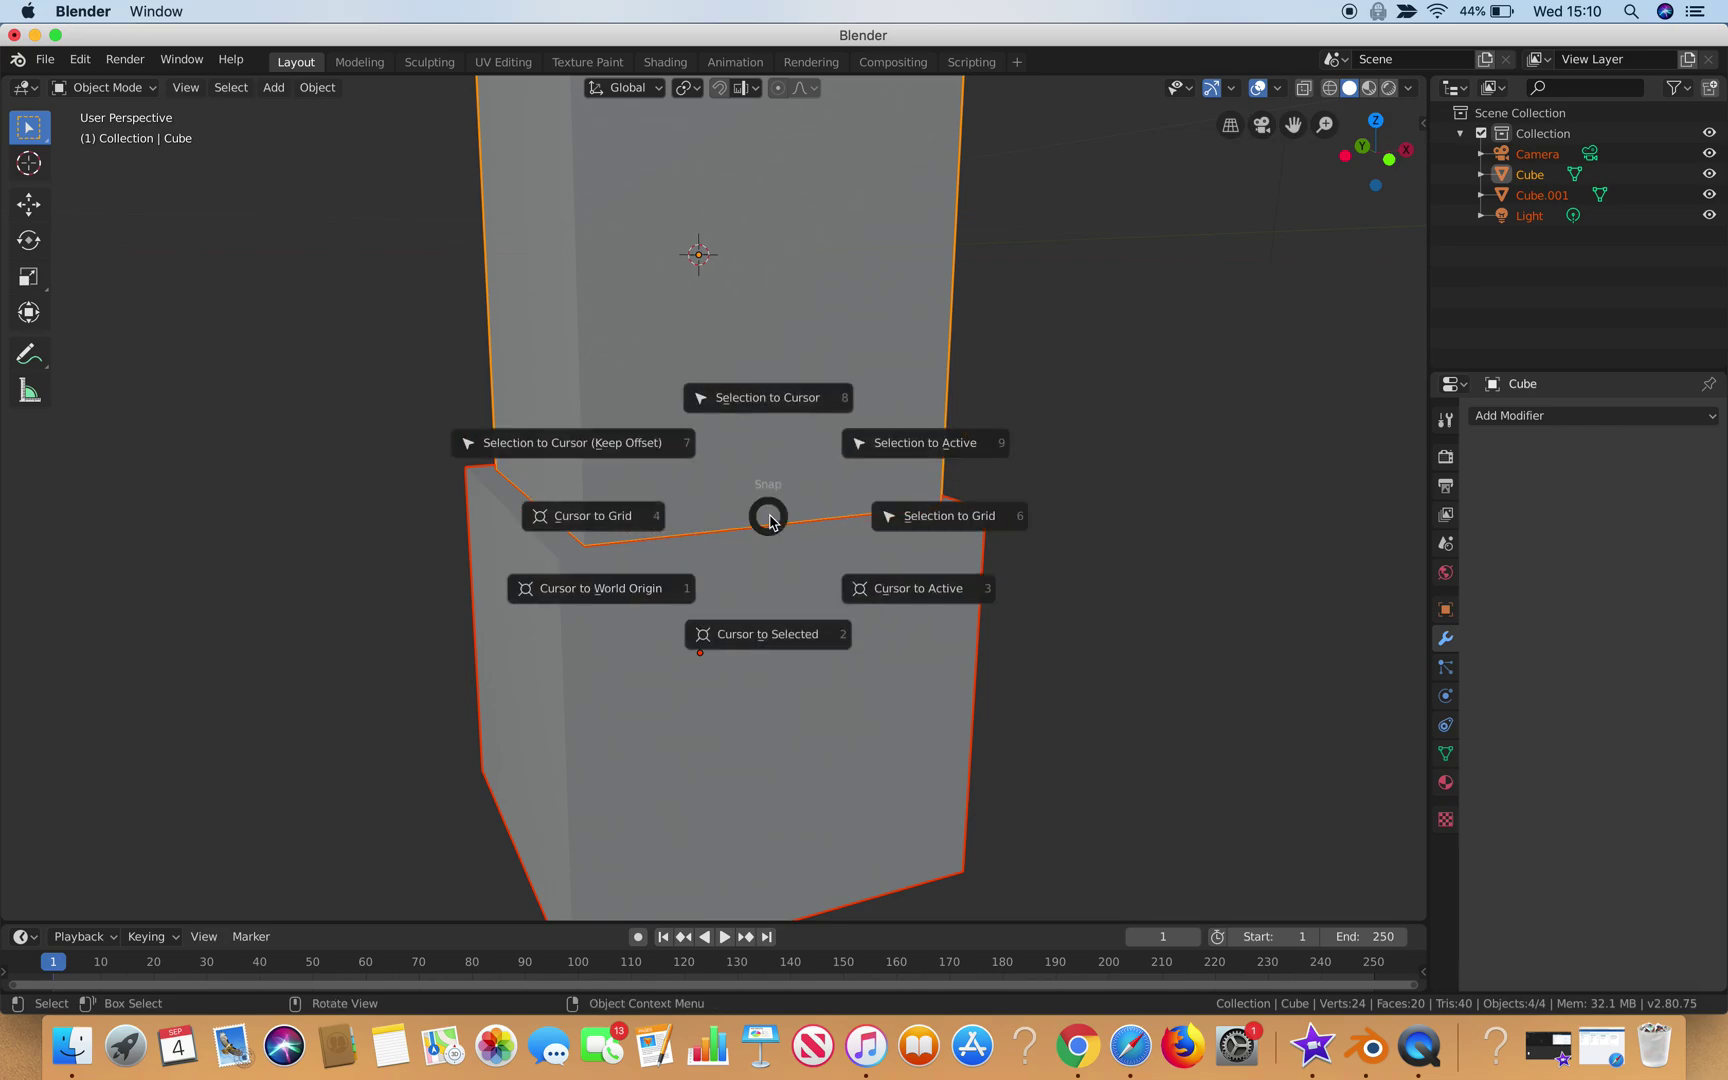